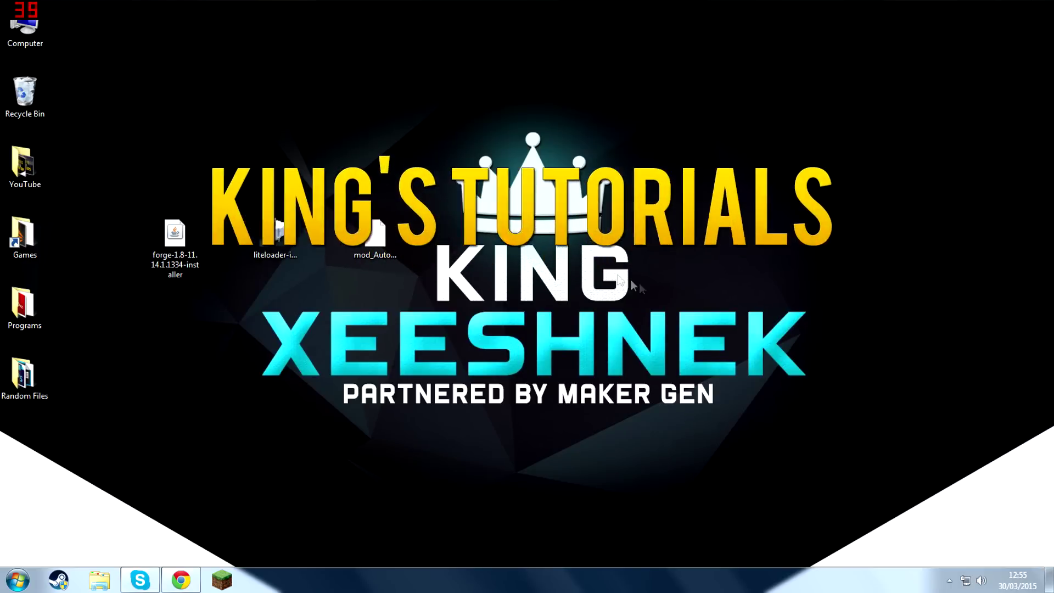
left_click_drag(364, 267, 417, 174)
left_click(384, 256)
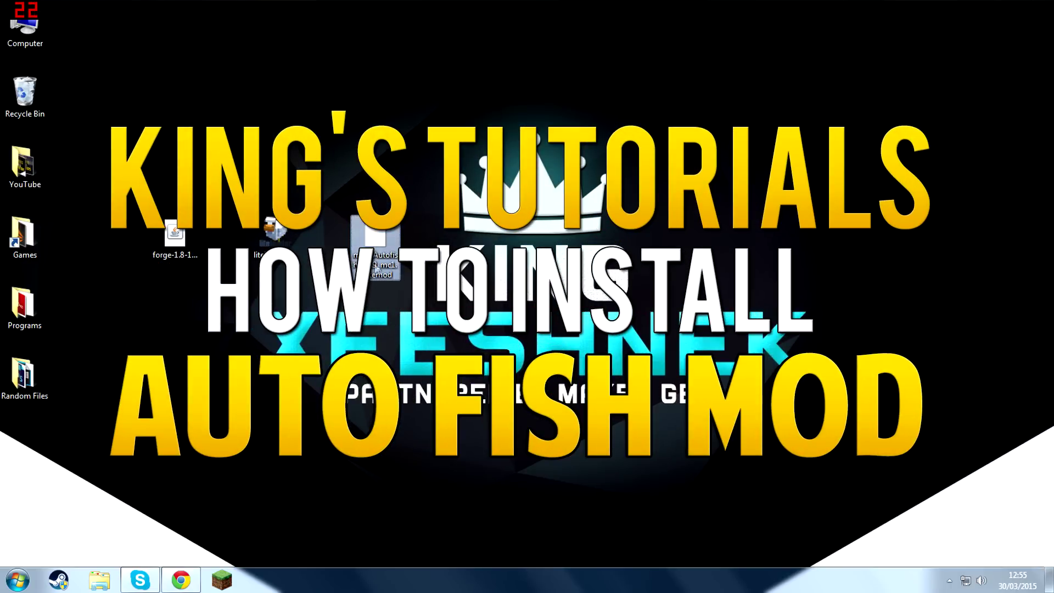
key("Escape")
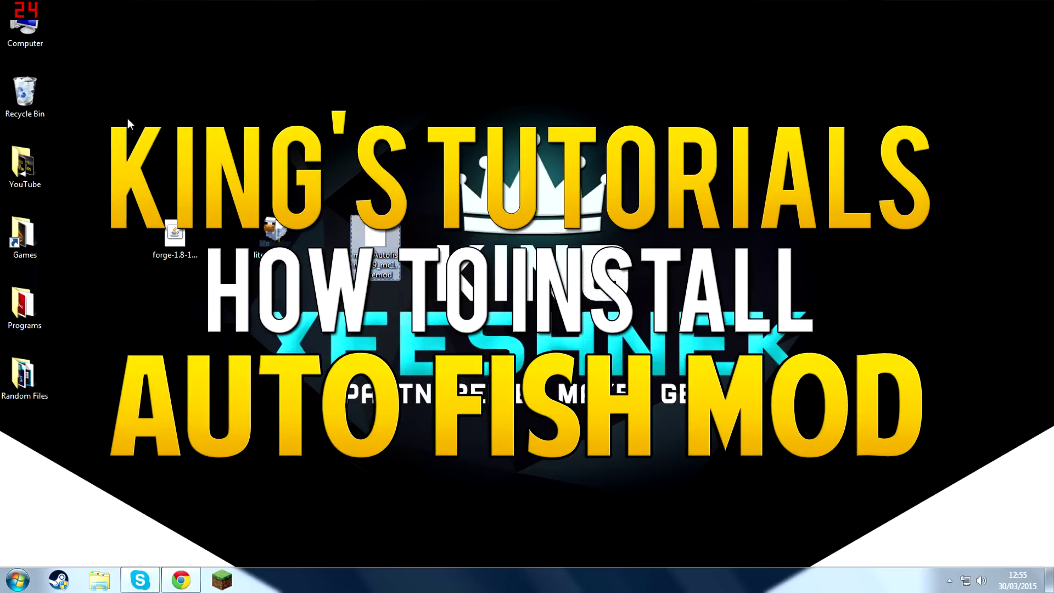
left_click(265, 232)
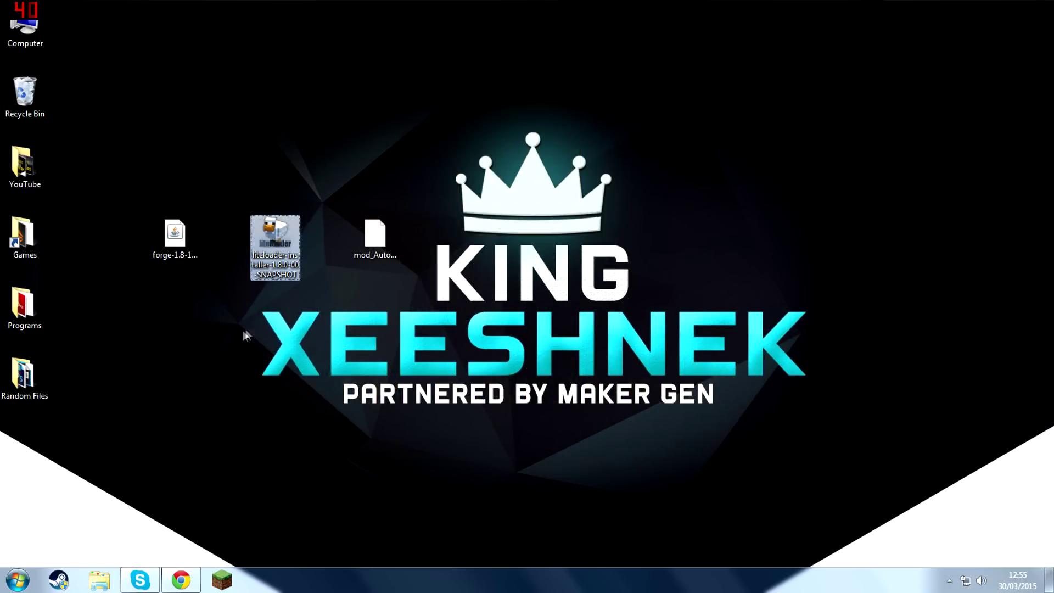
left_click(212, 346)
Switch to Chrome and examine the recommended installer download for Minecraft 1.8 on the Minecraft Forge page.
left_click(183, 580)
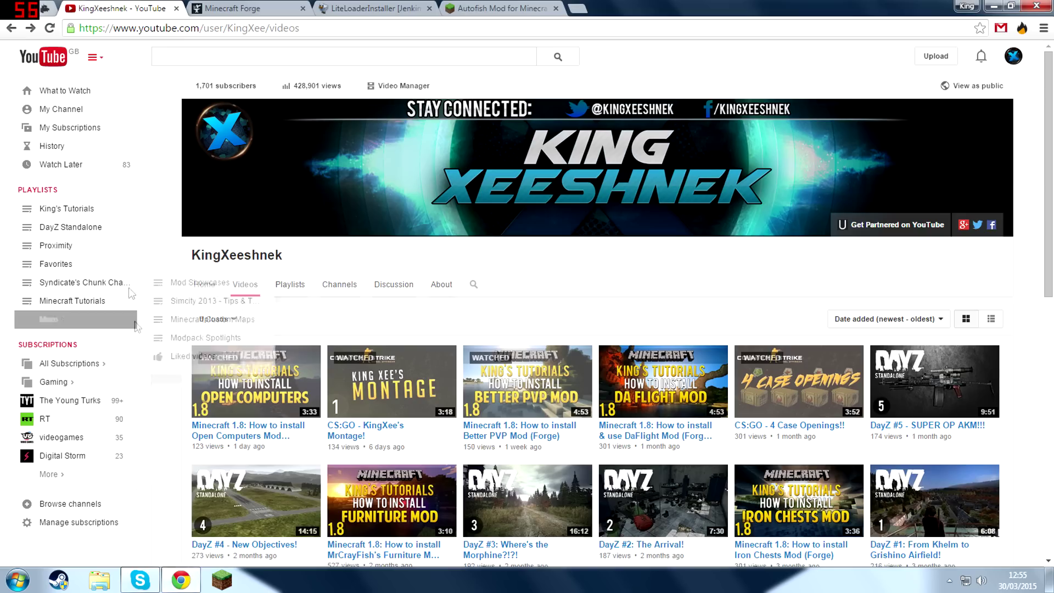
left_click(244, 8)
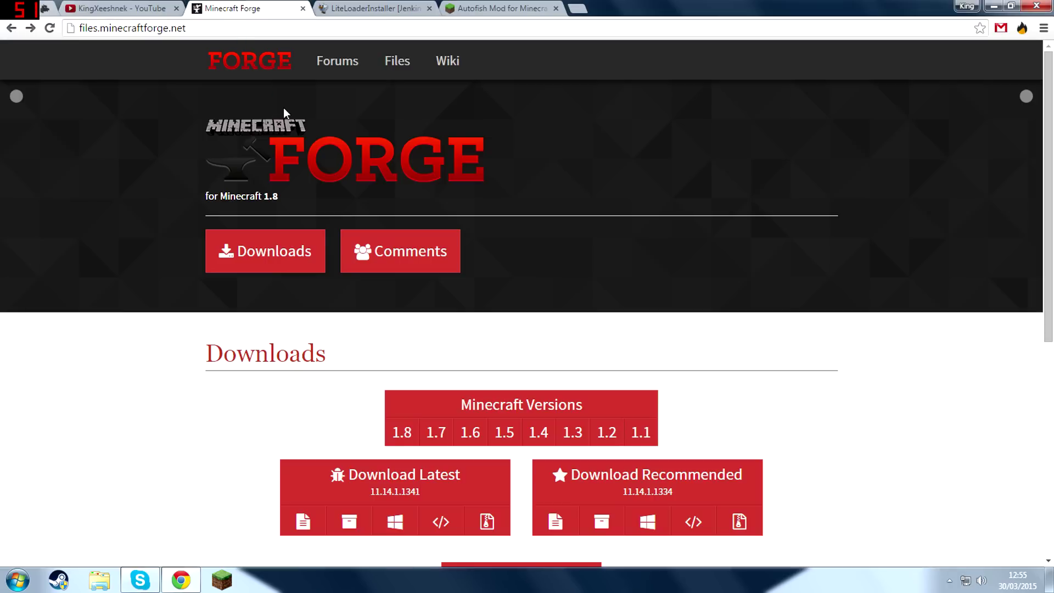
scroll(604, 322, "down", 1)
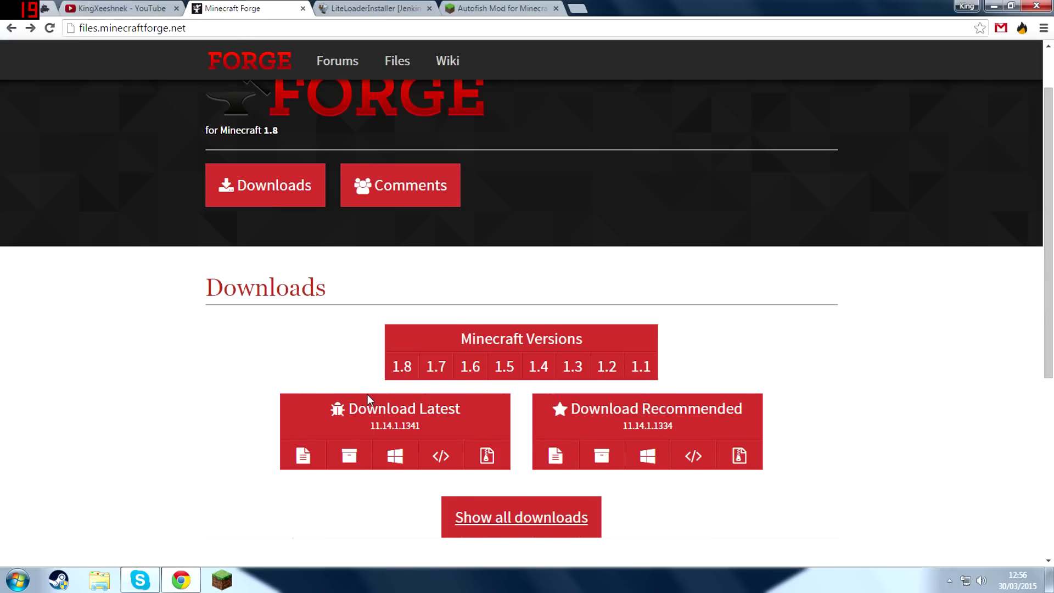
triple_click(598, 409)
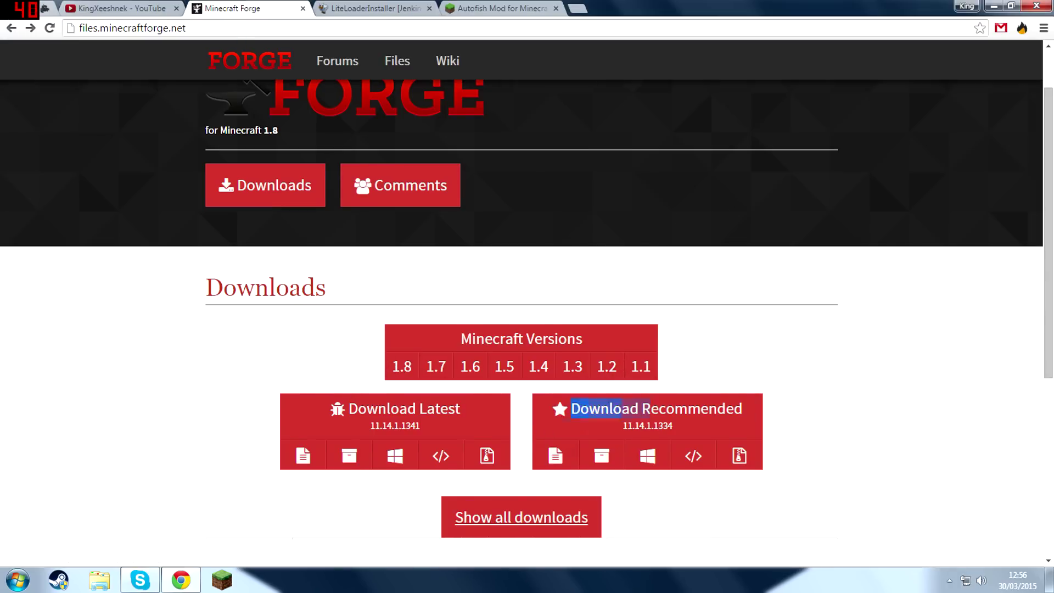
left_click(748, 409)
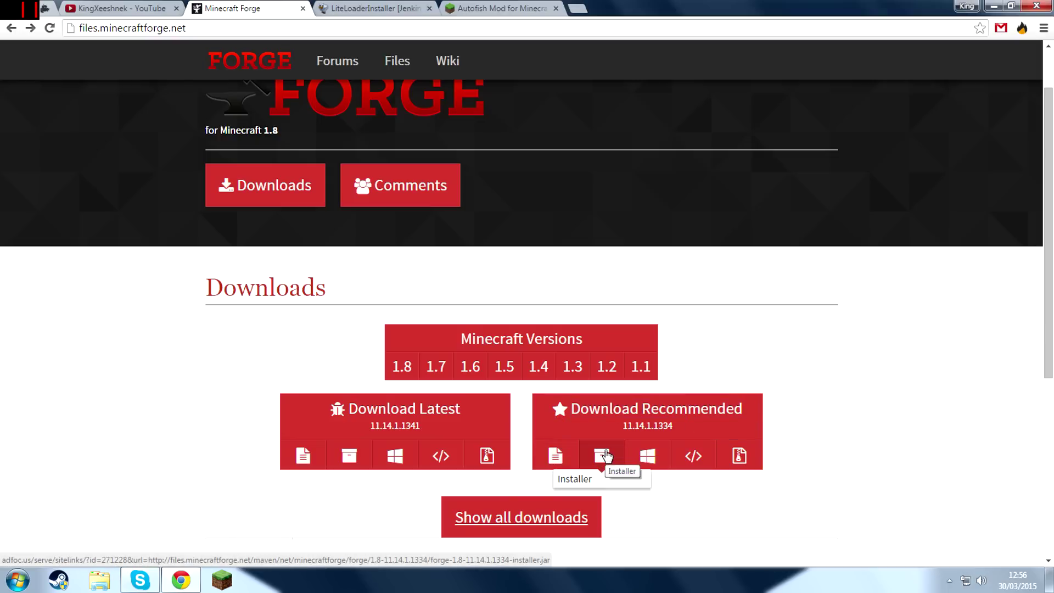
left_click_drag(1002, 59, 998, 90)
left_click(1001, 66)
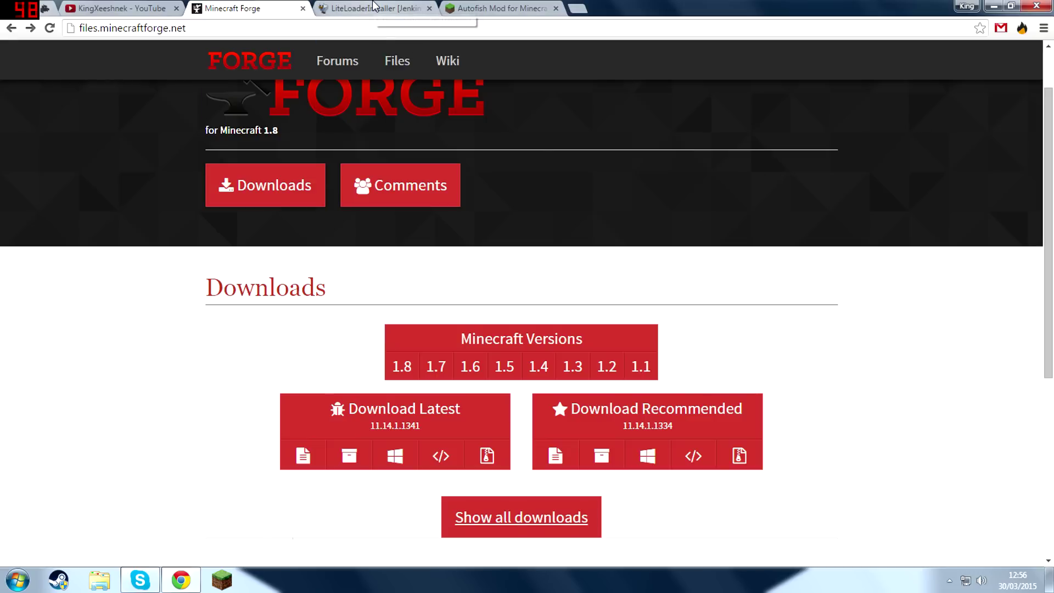
Review the LiteLoader 1.8 installer downloads page and the Autofish 0.4.9 download section in the Minecraft Forum thread.
left_click(373, 7)
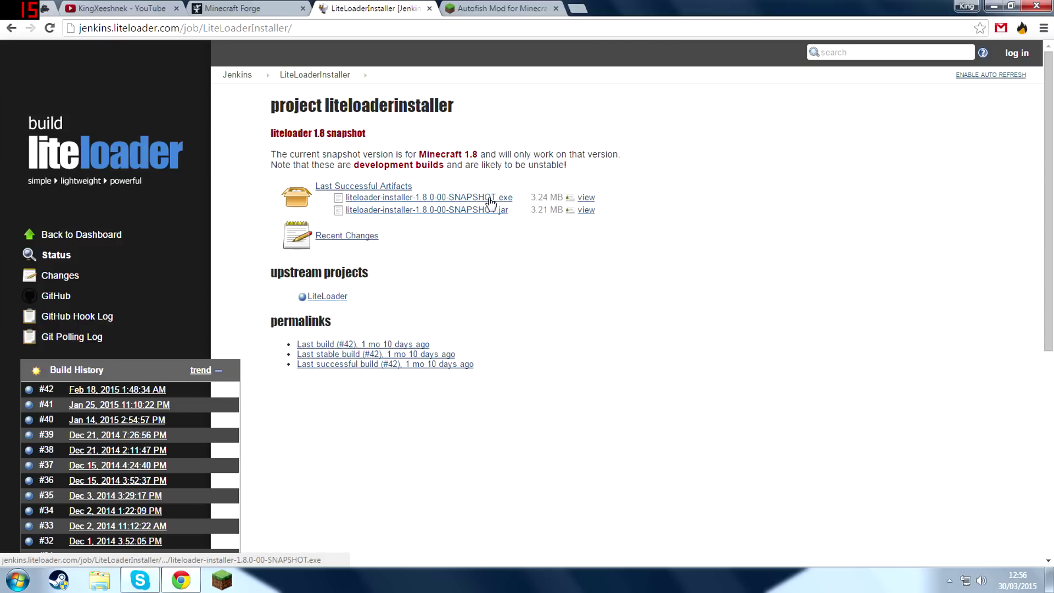
left_click(517, 9)
scroll(512, 55, "down", 1)
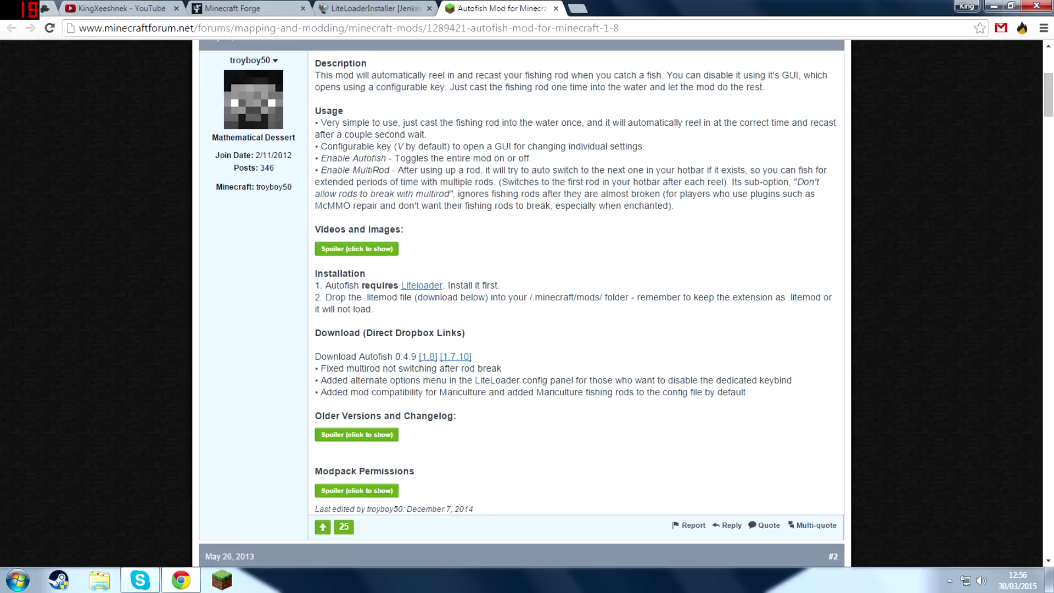
scroll(521, 302, "up", 4)
scroll(521, 302, "down", 5)
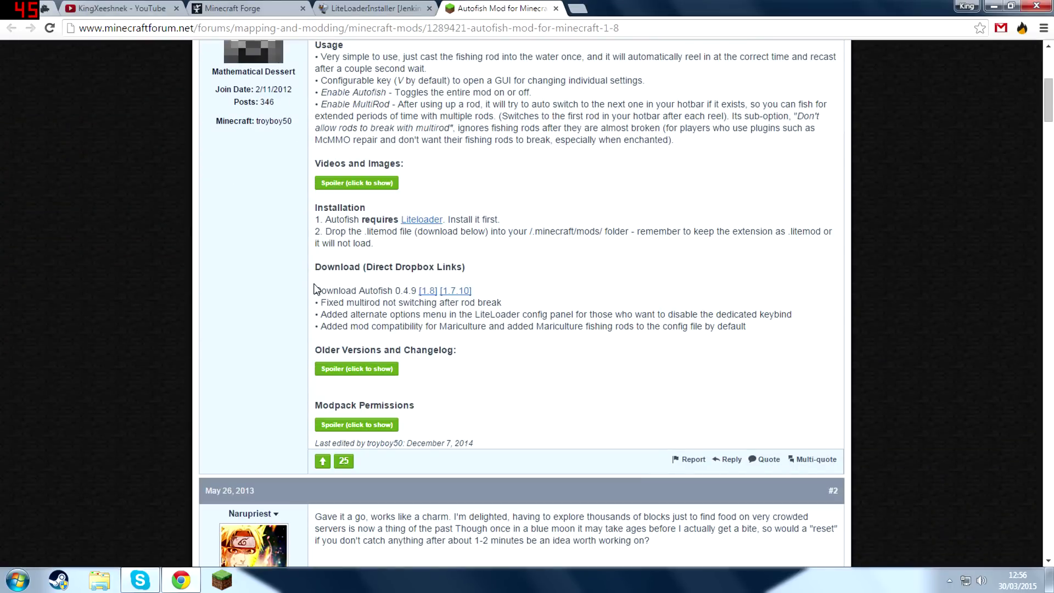
left_click_drag(320, 290, 403, 291)
left_click(412, 293)
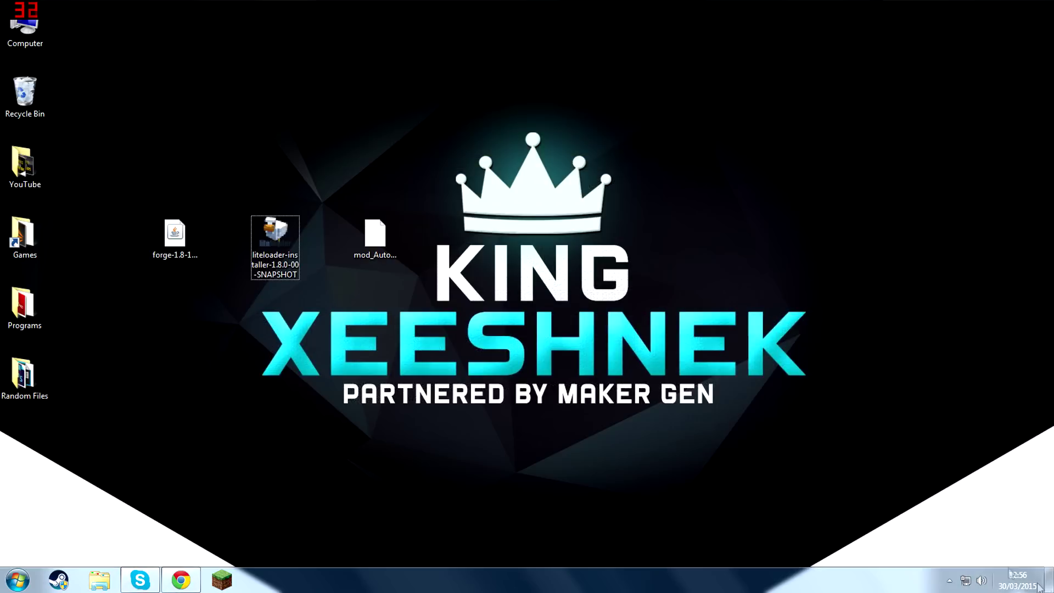
Run the Forge 1.8 installer from the desktop and install the client into the .minecraft folder.
left_click_drag(491, 72, 125, 335)
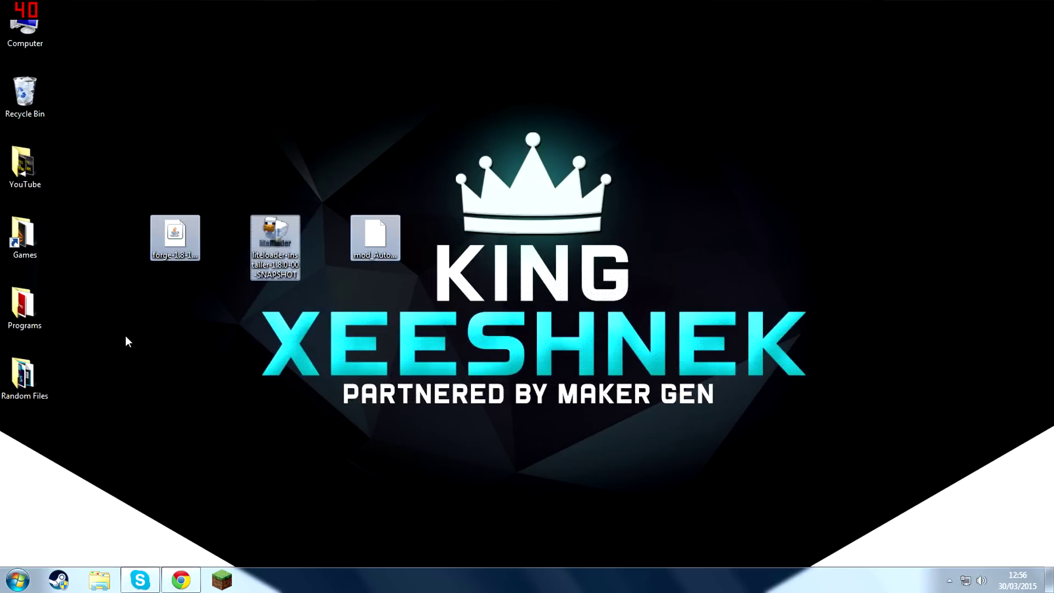
left_click(126, 335)
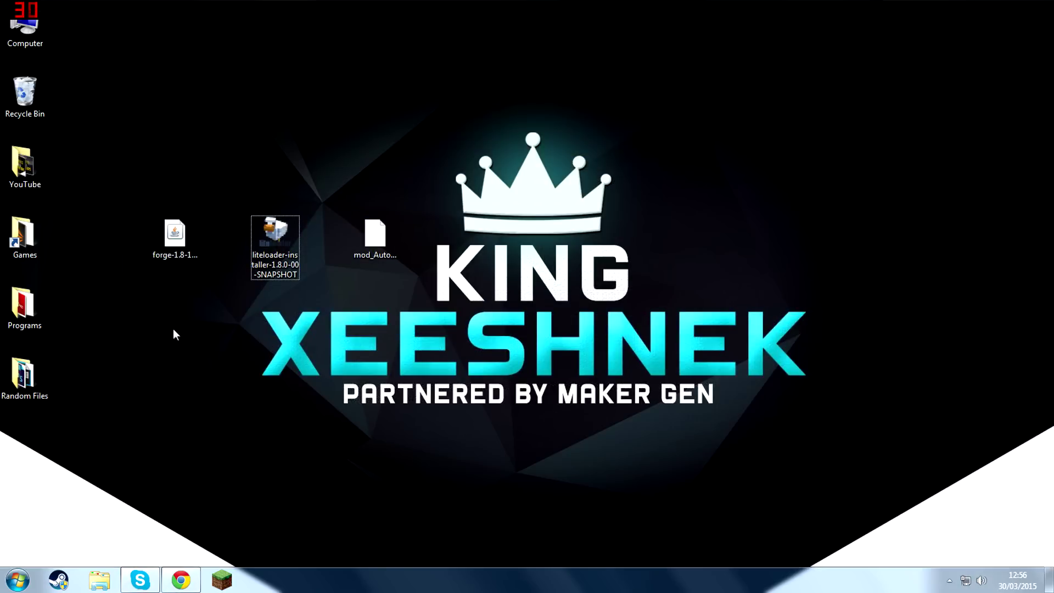
double_click(171, 235)
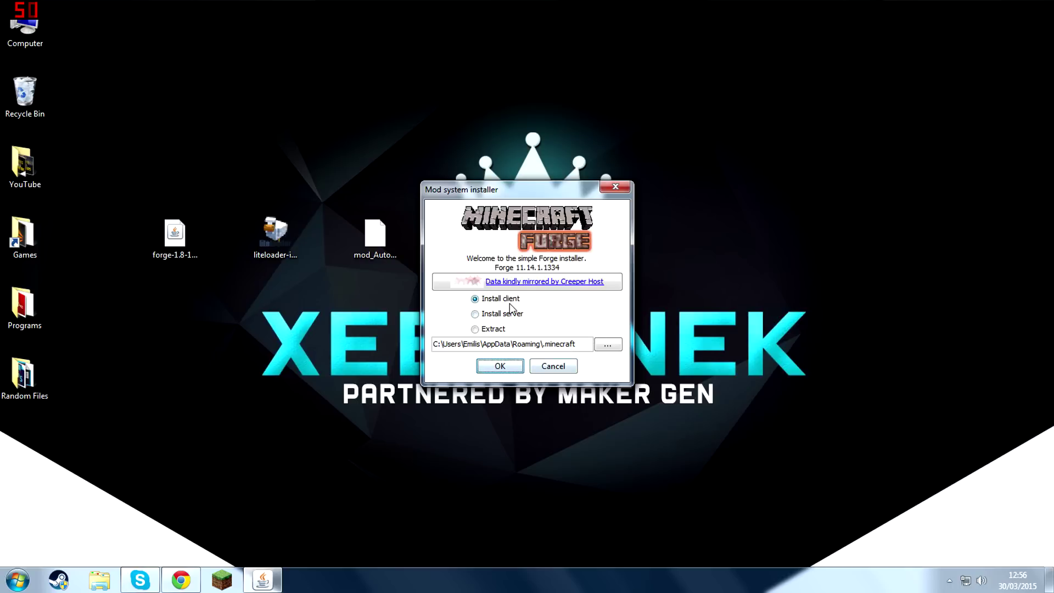
left_click(499, 365)
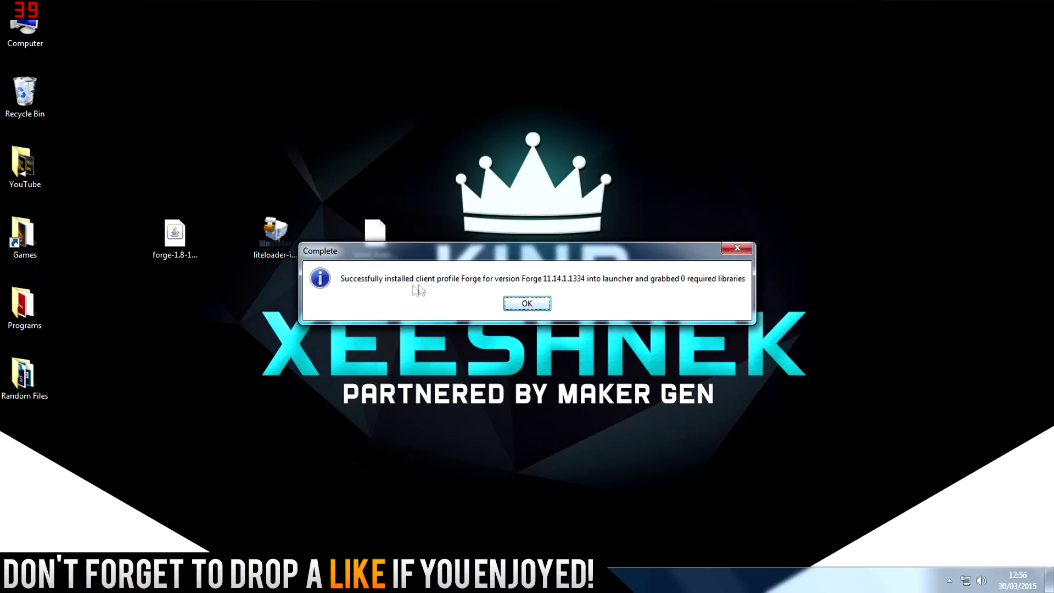
left_click(526, 304)
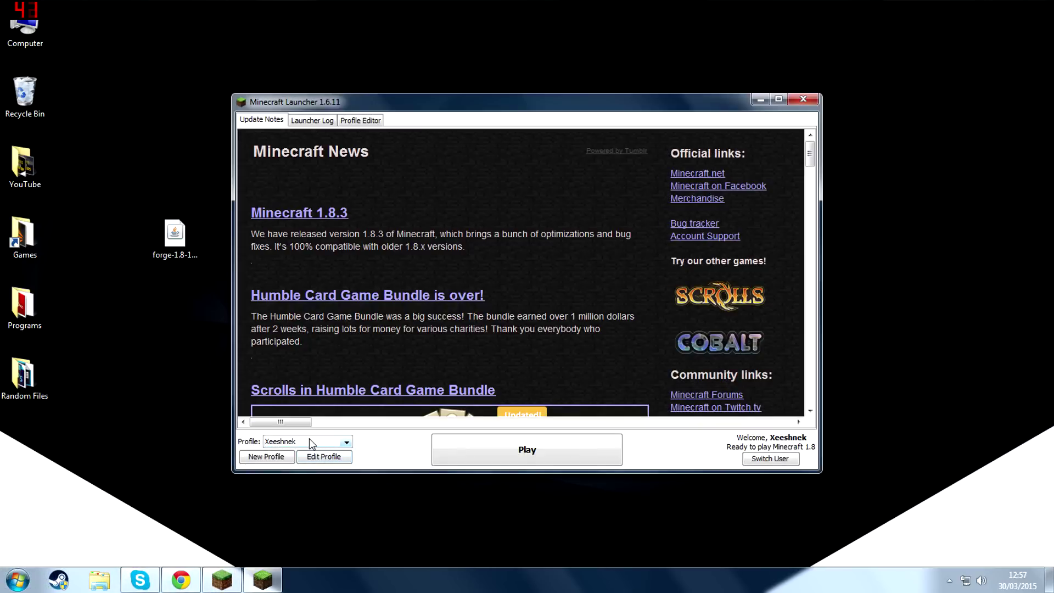
Select the Forge profile in the Minecraft Launcher and start the game.
left_click(277, 444)
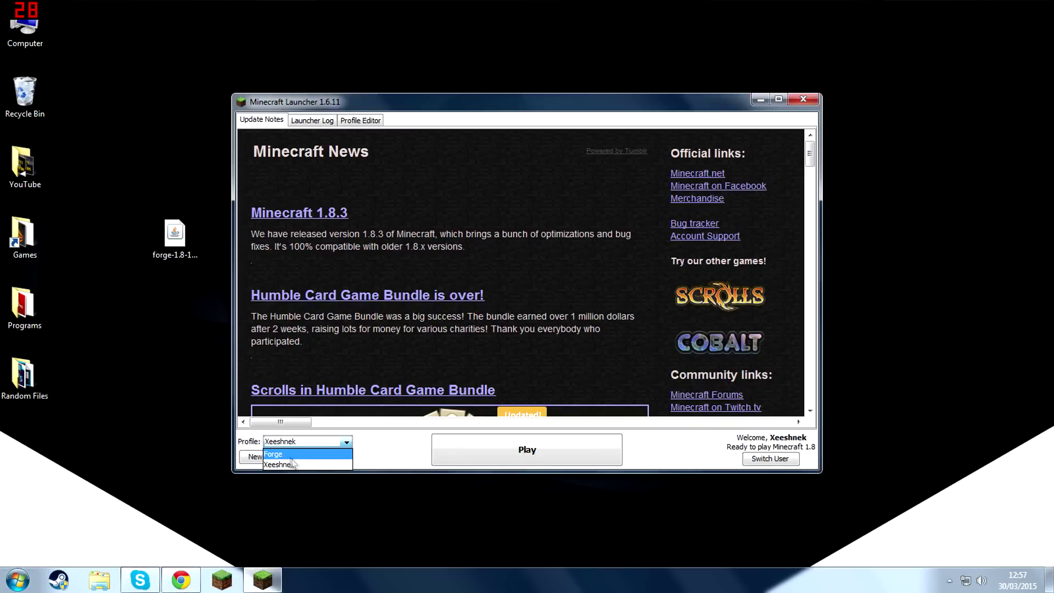
left_click(289, 454)
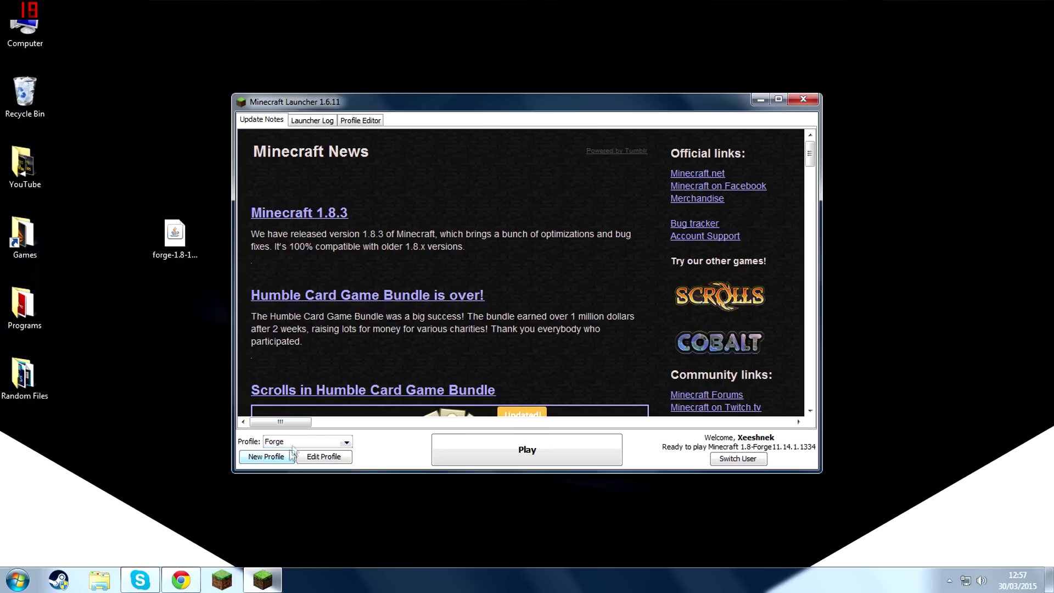
left_click(490, 449)
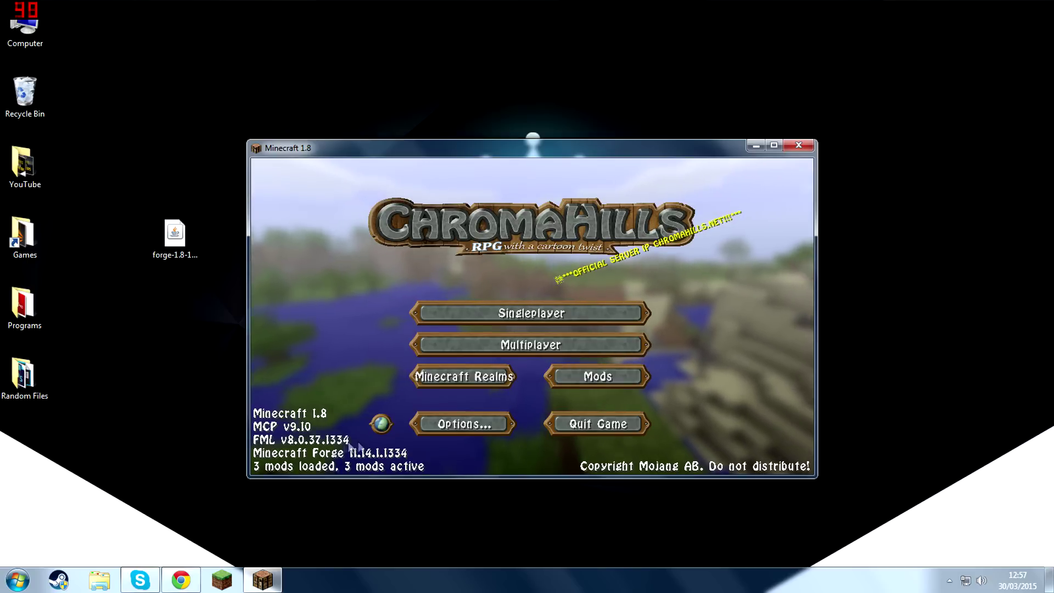
Check the Minecraft Forge entry in the game's mod list and quit the game.
left_click(609, 372)
left_click(308, 242)
left_click(307, 335)
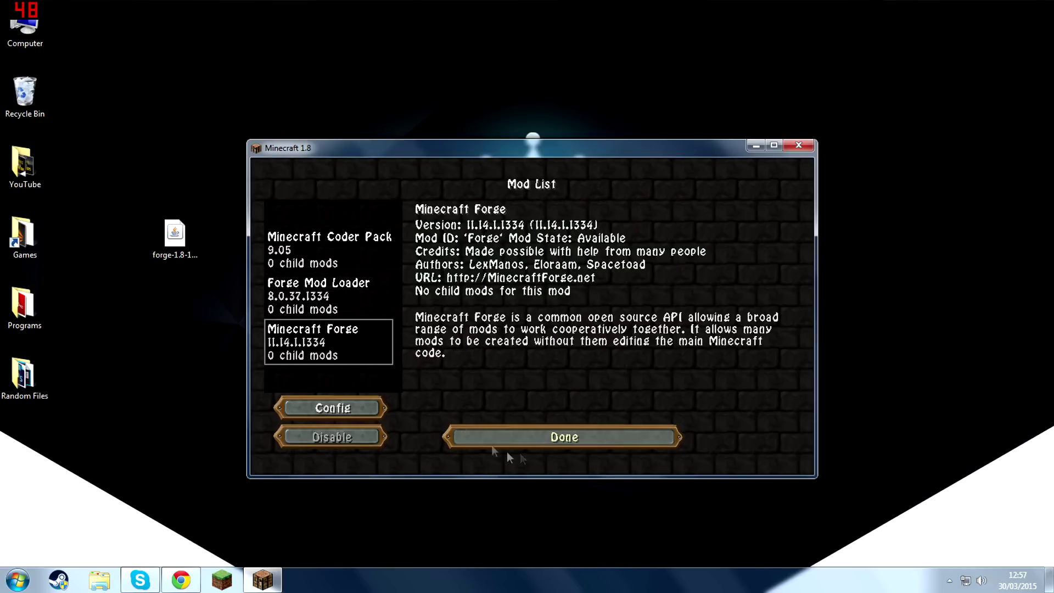
left_click(527, 442)
left_click(605, 428)
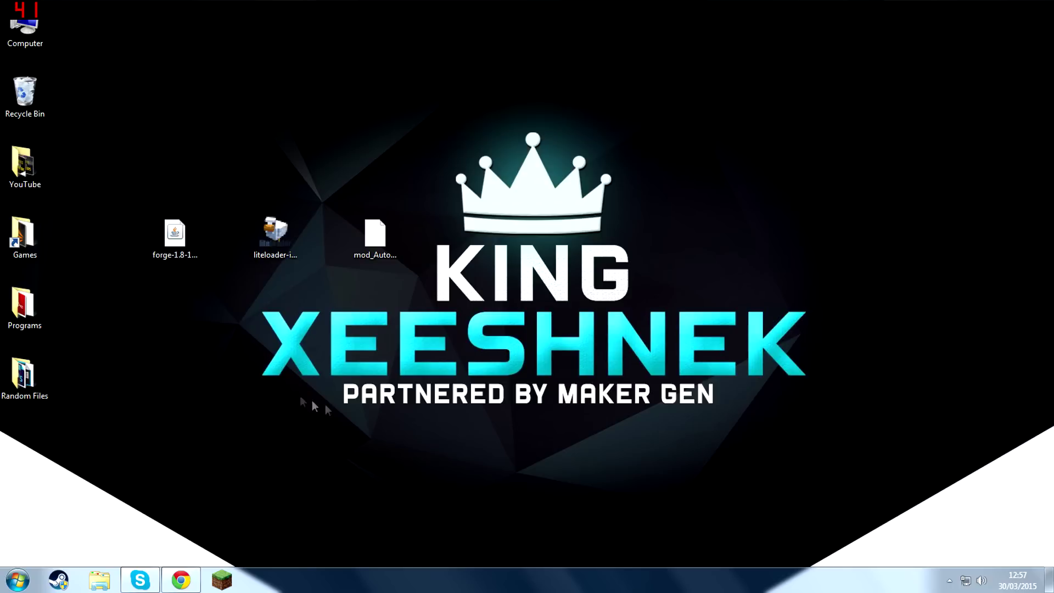
Run the LiteLoader installer from the desktop and set it to extend from 1.8-Forge11.14.1.1334.
left_click(273, 233)
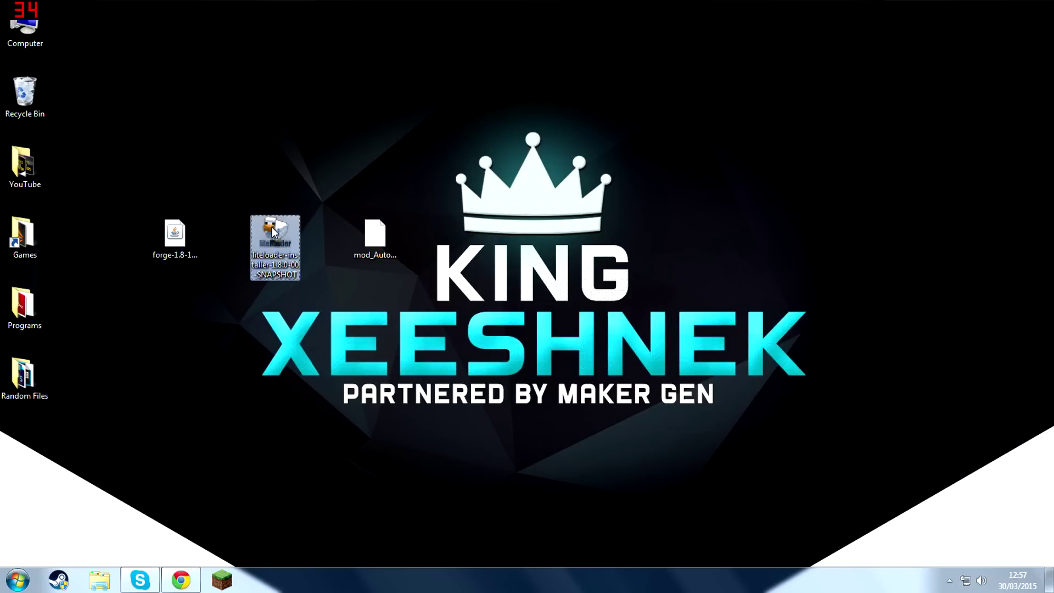
double_click(274, 226)
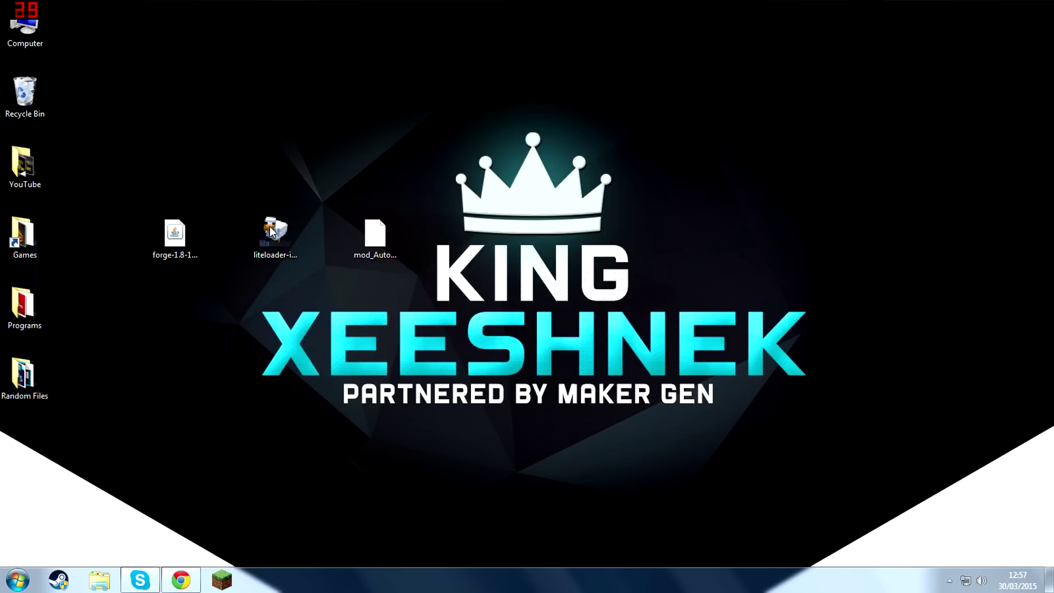
left_click(556, 300)
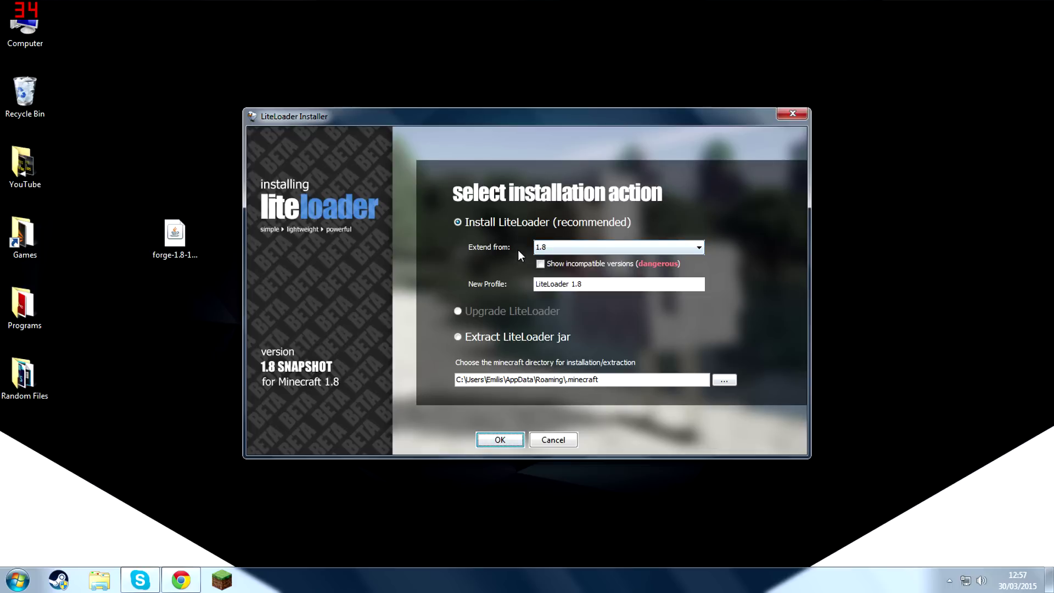
left_click(555, 250)
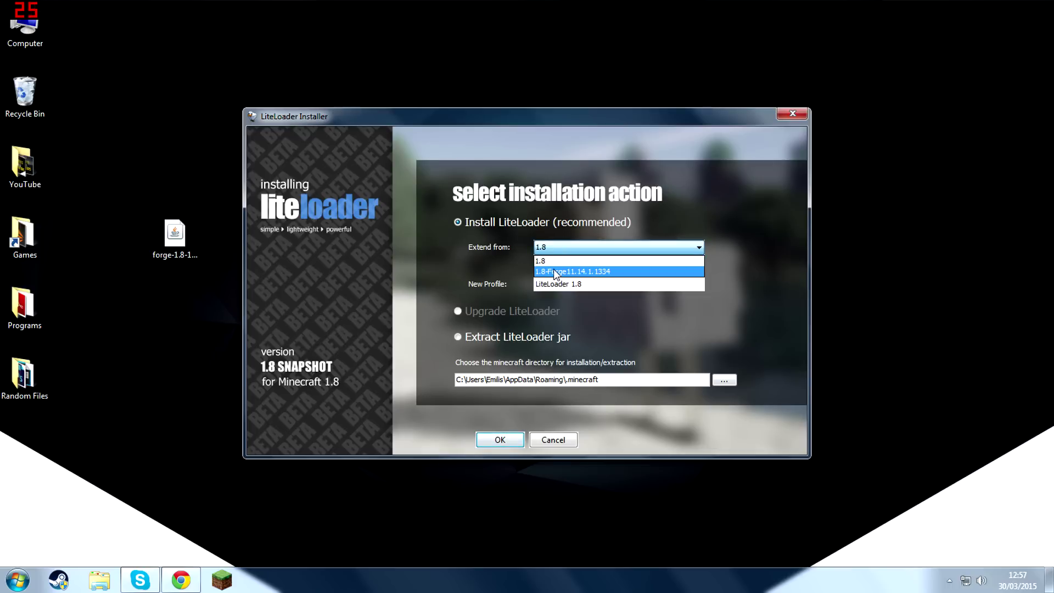
left_click(548, 271)
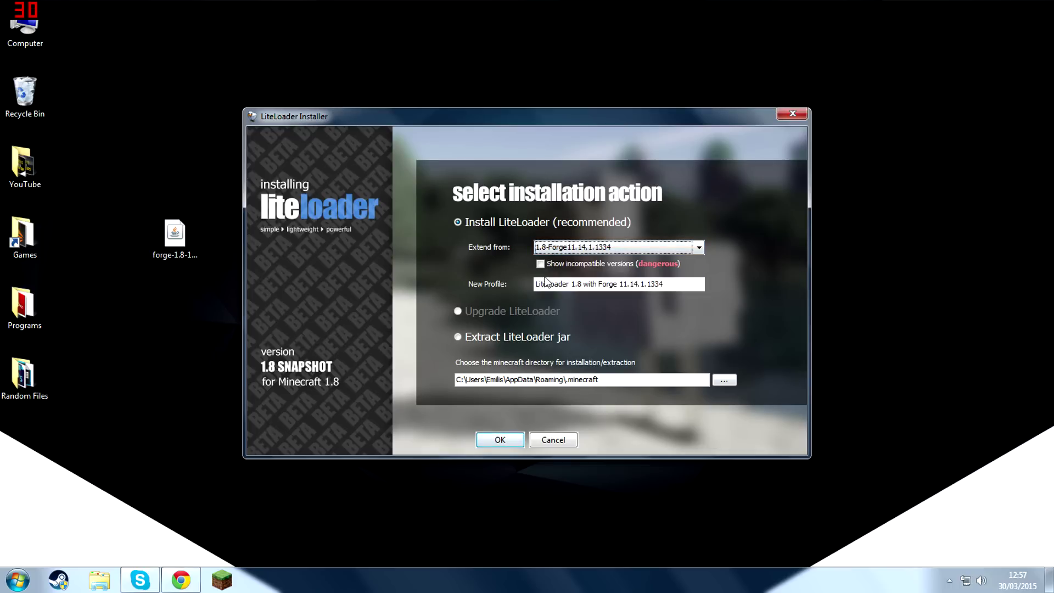
Name the new profile "LiteLoader + Forge" and complete the LiteLoader installation.
left_click_drag(665, 283, 502, 284)
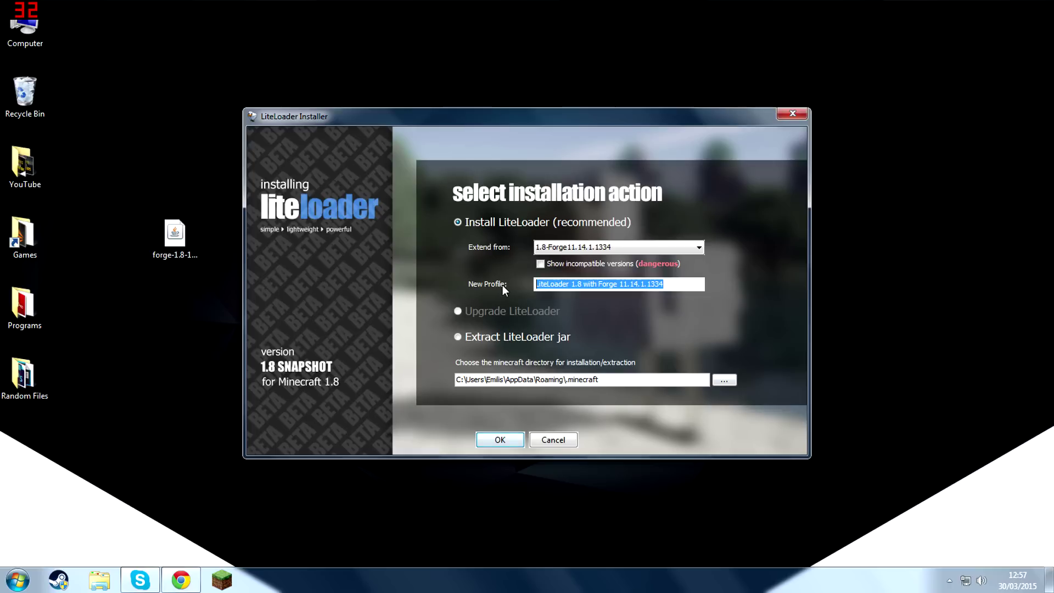
type("LiteLoader + Forge")
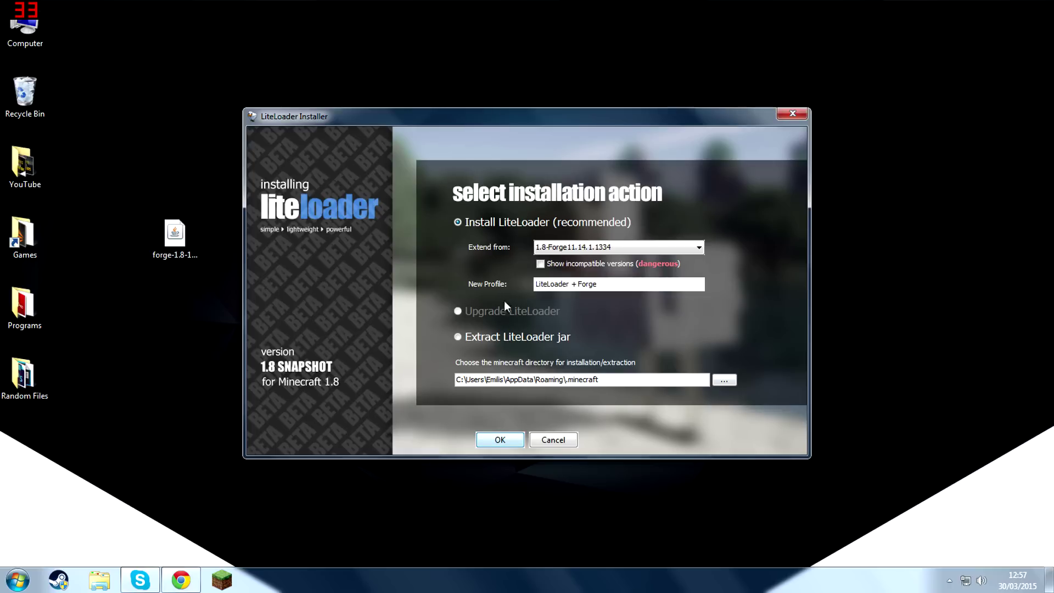
left_click(505, 445)
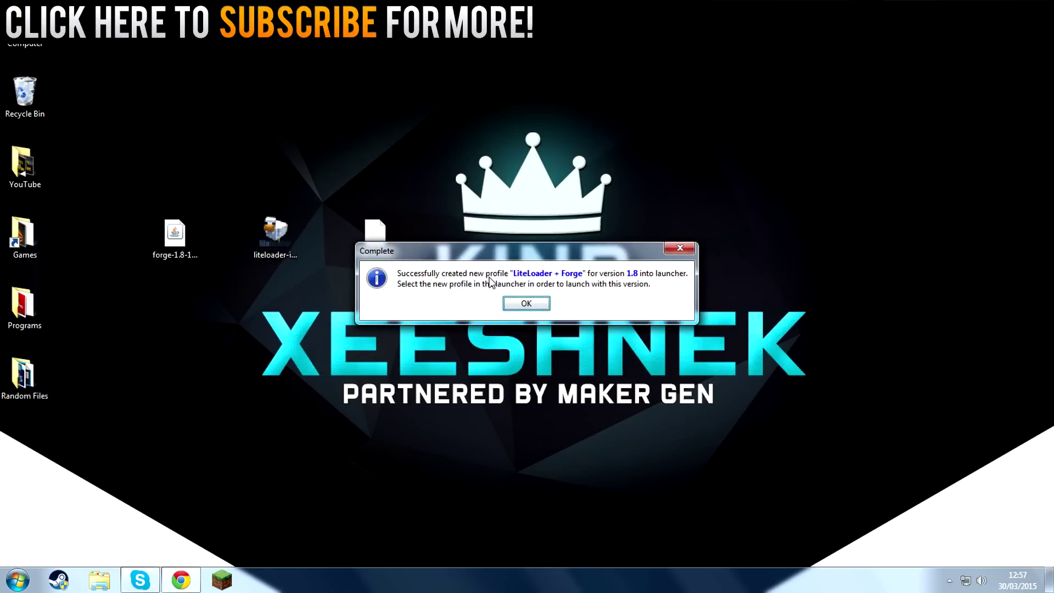
left_click(526, 303)
Open the Minecraft Launcher and start the game with the LiteLoader + Forge profile.
left_click(222, 579)
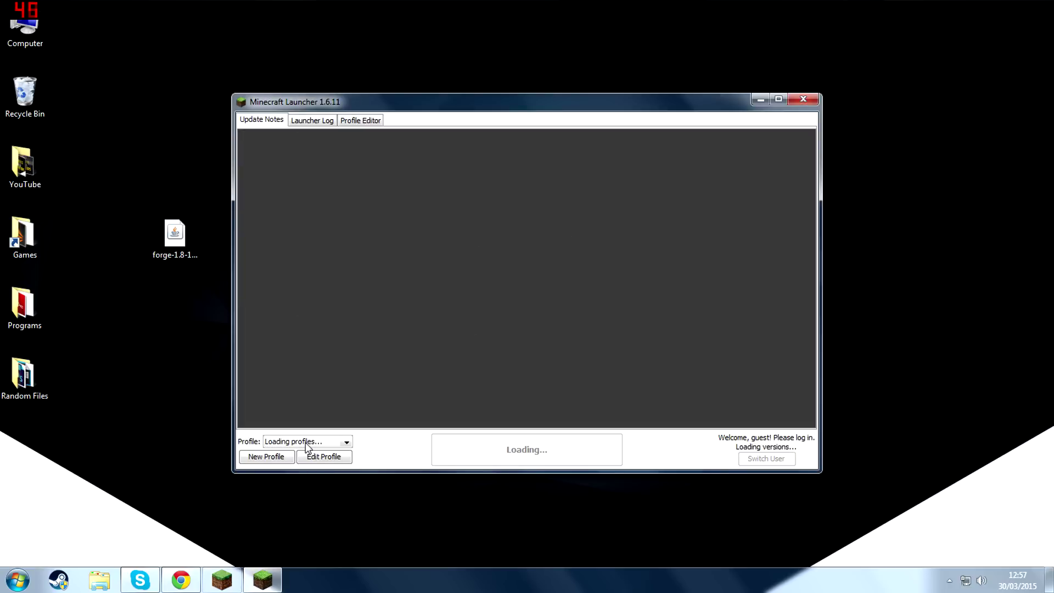
left_click(305, 442)
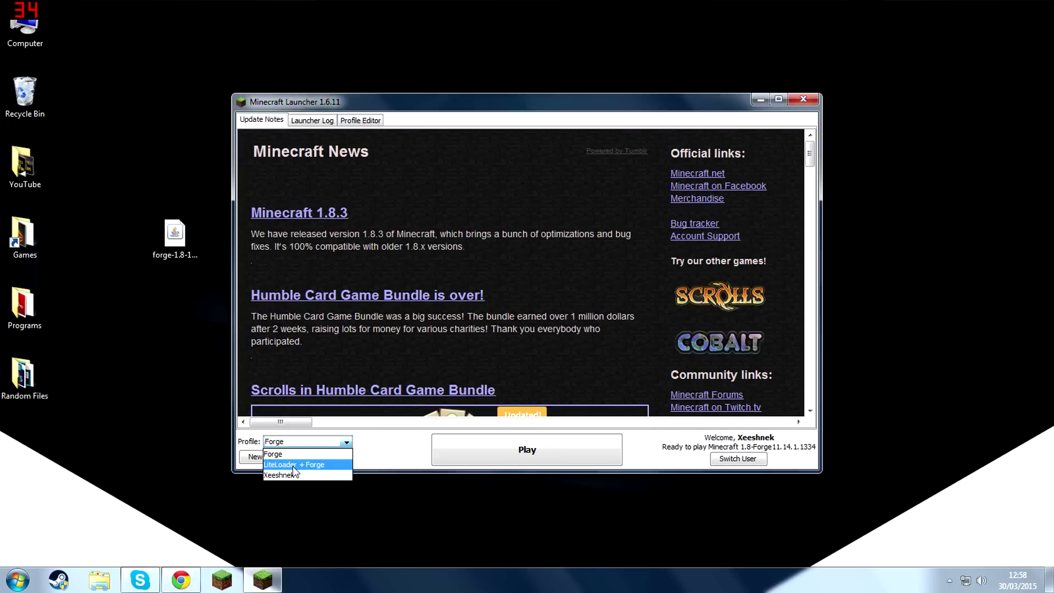
left_click(293, 465)
left_click(487, 450)
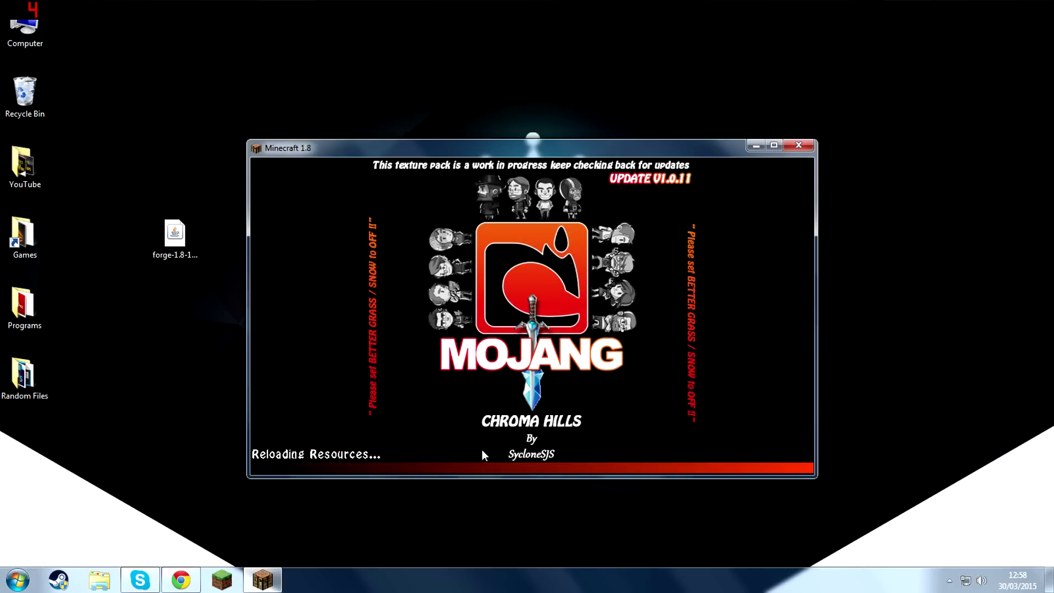
Check the Forge entries in the game's mod list and return to the main menu.
left_click(569, 369)
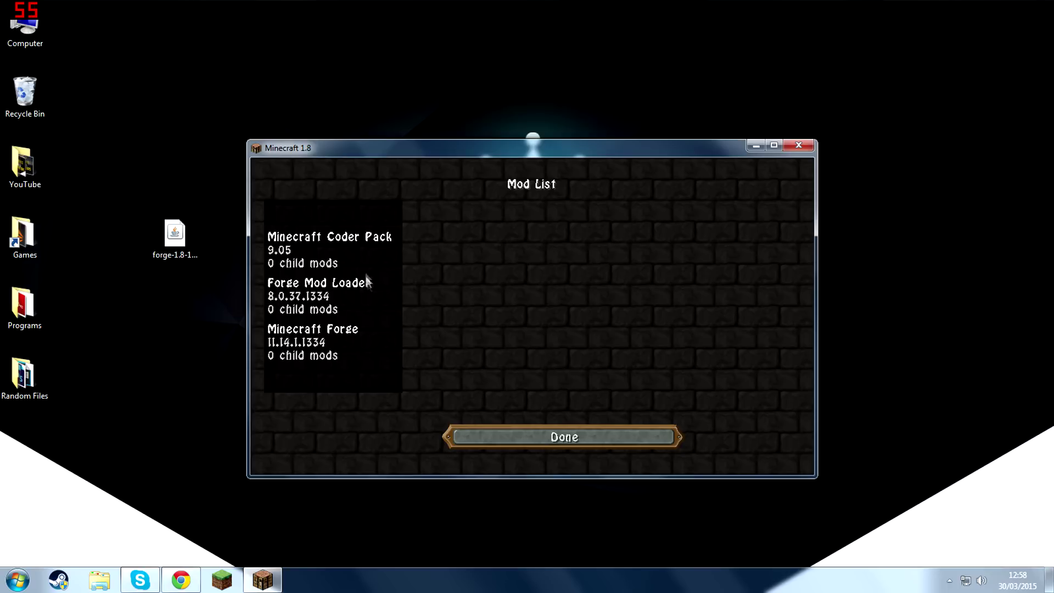
left_click(366, 275)
left_click(355, 341)
left_click(502, 437)
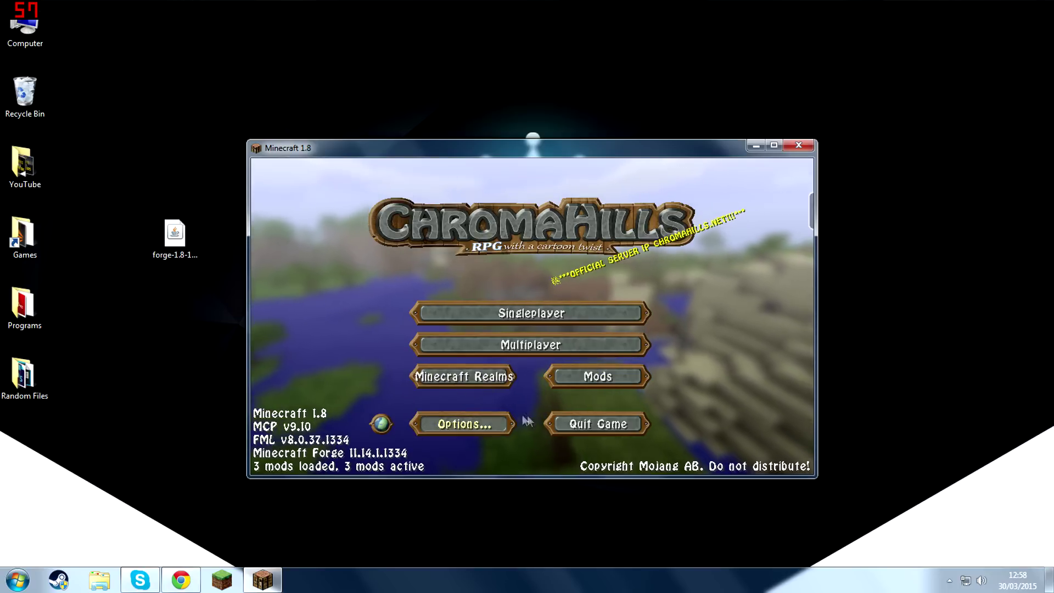
Quit the game, open the %appdata%/.minecraft folder and dock its window beside the desktop files.
left_click(588, 424)
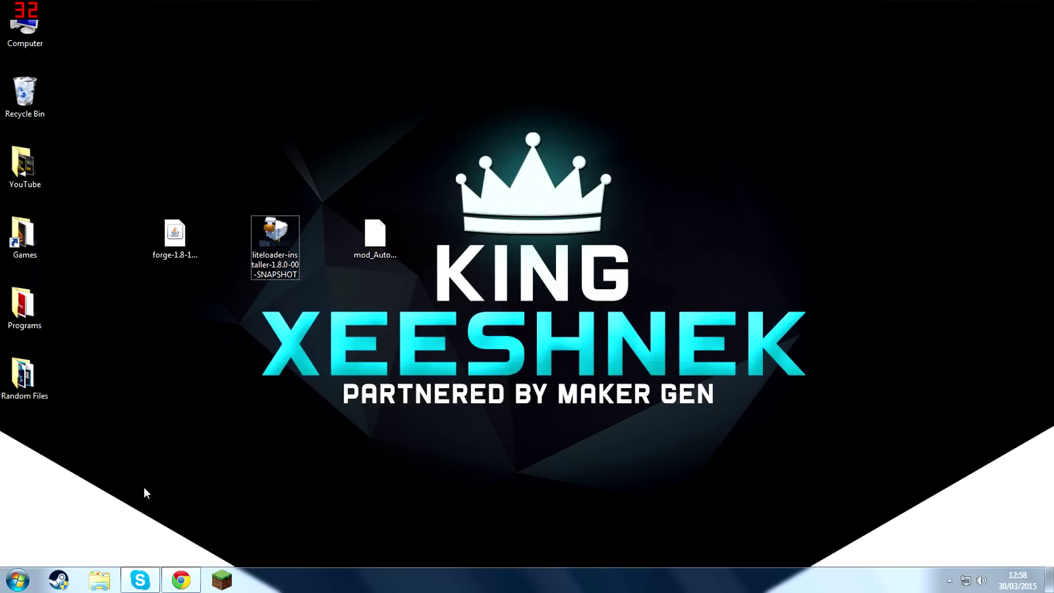
key("super+r")
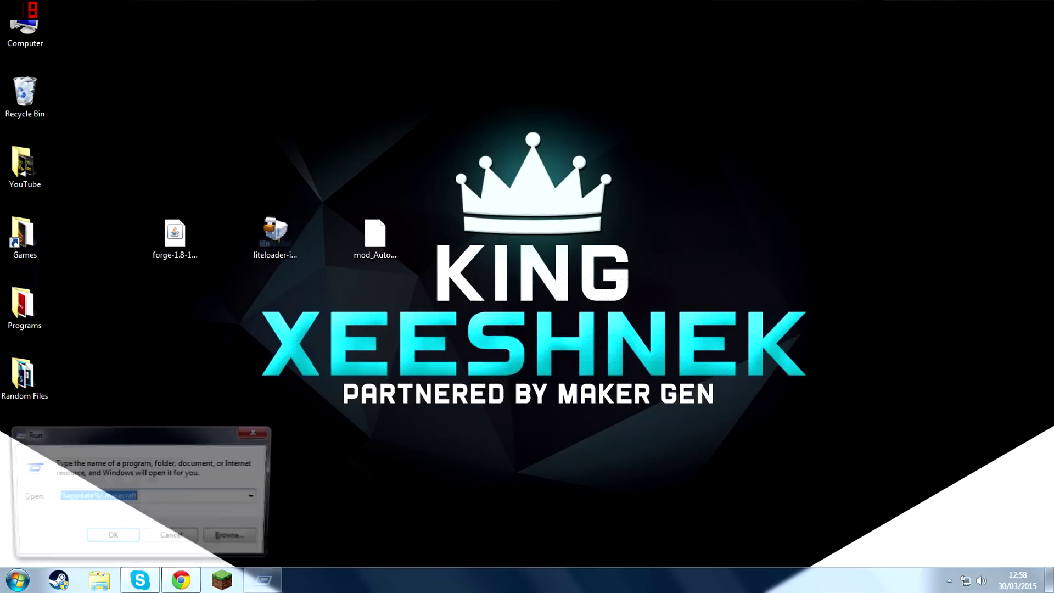
left_click_drag(85, 441, 274, 364)
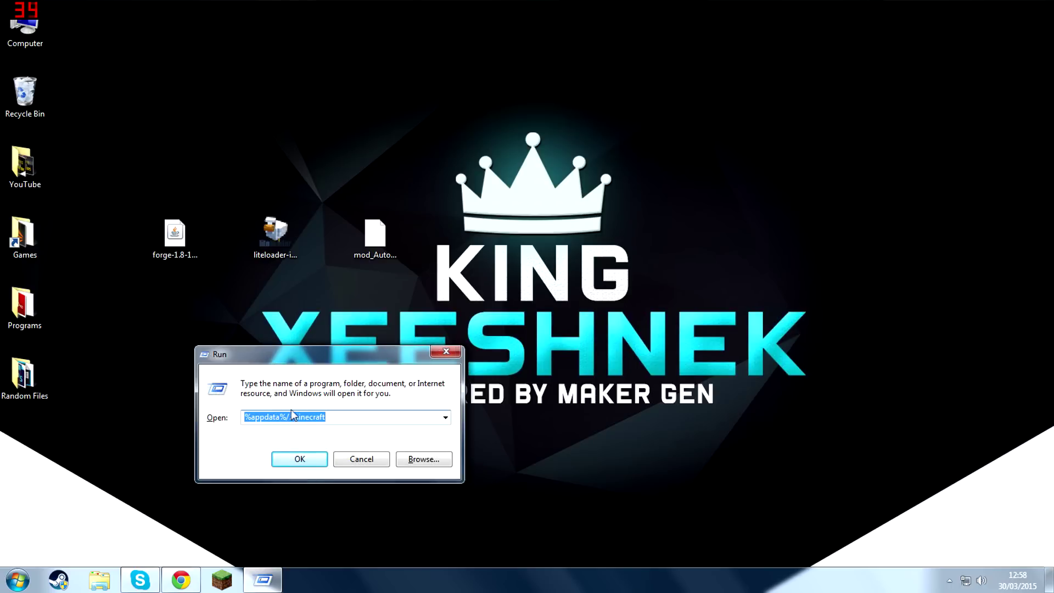
left_click(321, 459)
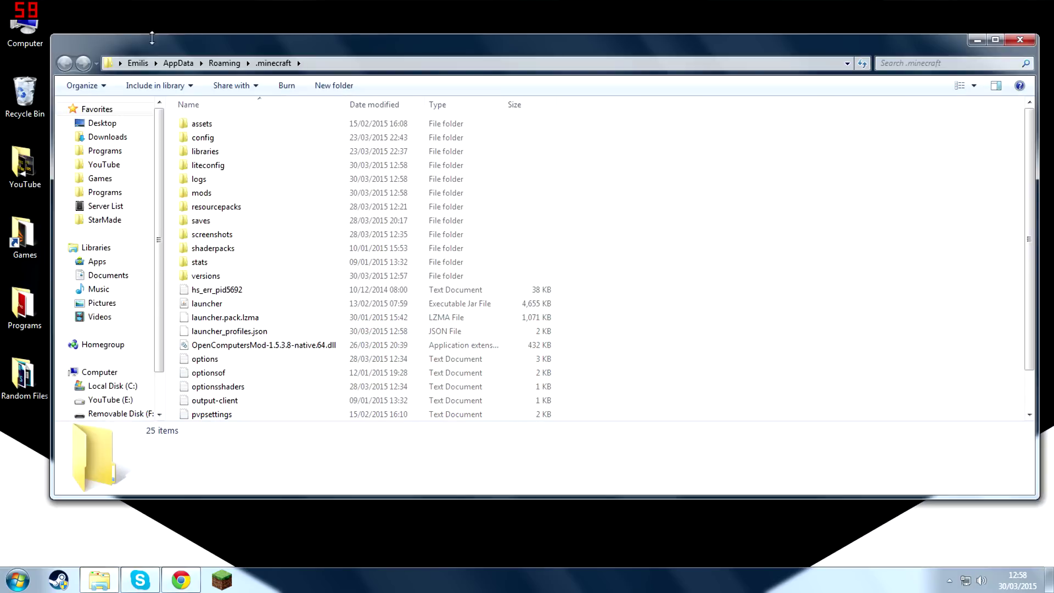
left_click_drag(170, 48, 1050, 290)
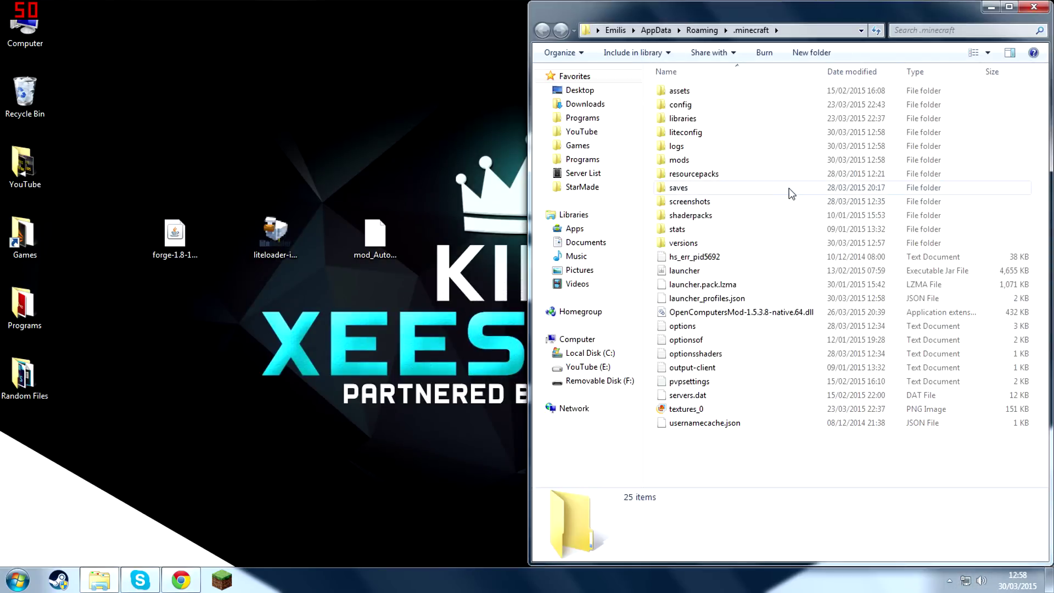
Move mod_Autofish_0.4.9_mc1.8.litemod from the desktop into the mods folder and close the folder window.
double_click(692, 161)
left_click(374, 239)
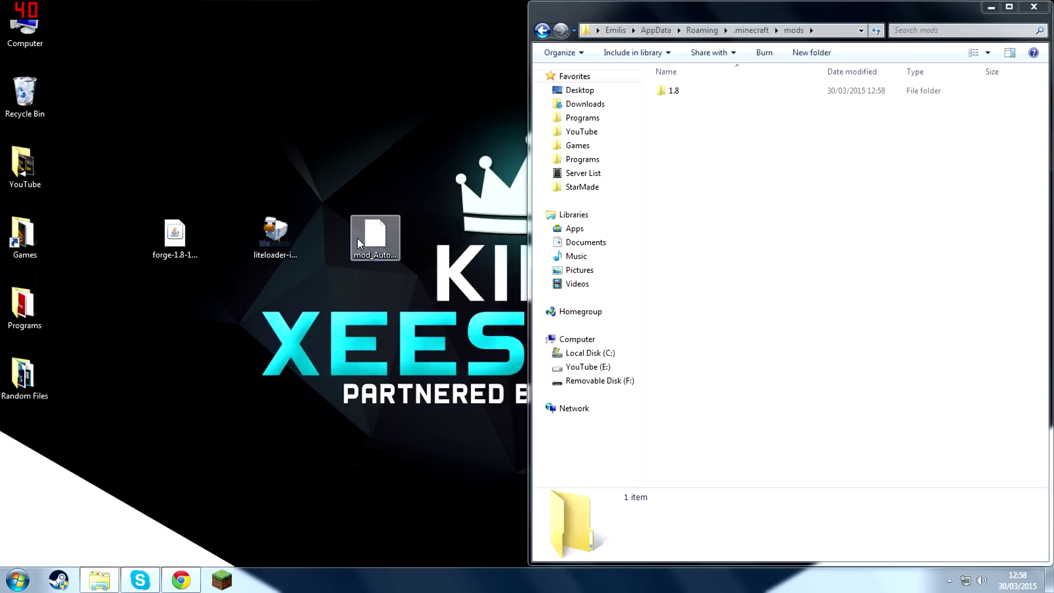
left_click_drag(349, 300, 459, 184)
left_click_drag(442, 167, 338, 294)
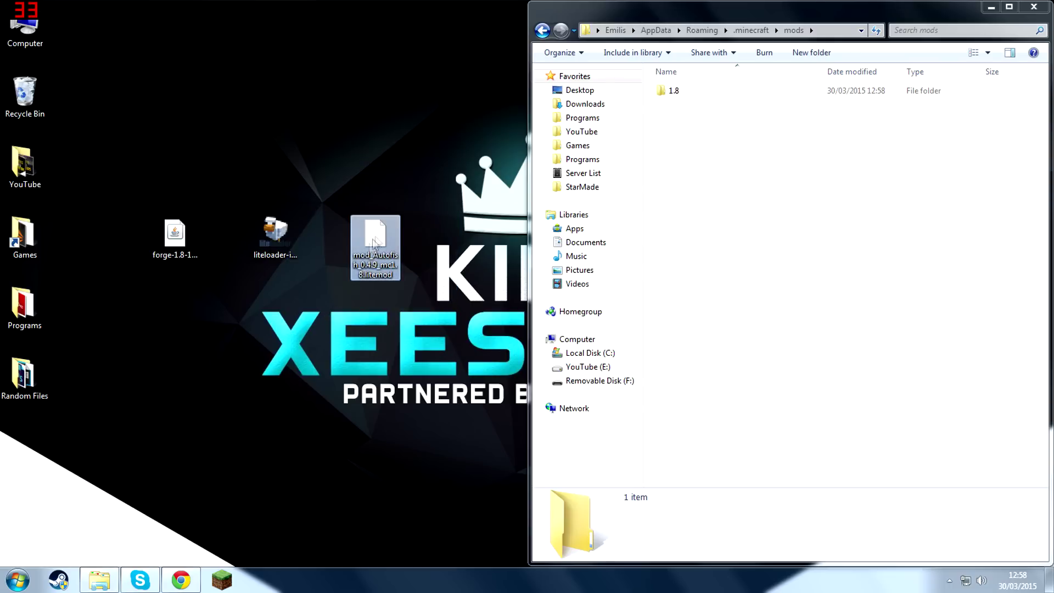
left_click_drag(375, 242, 762, 179)
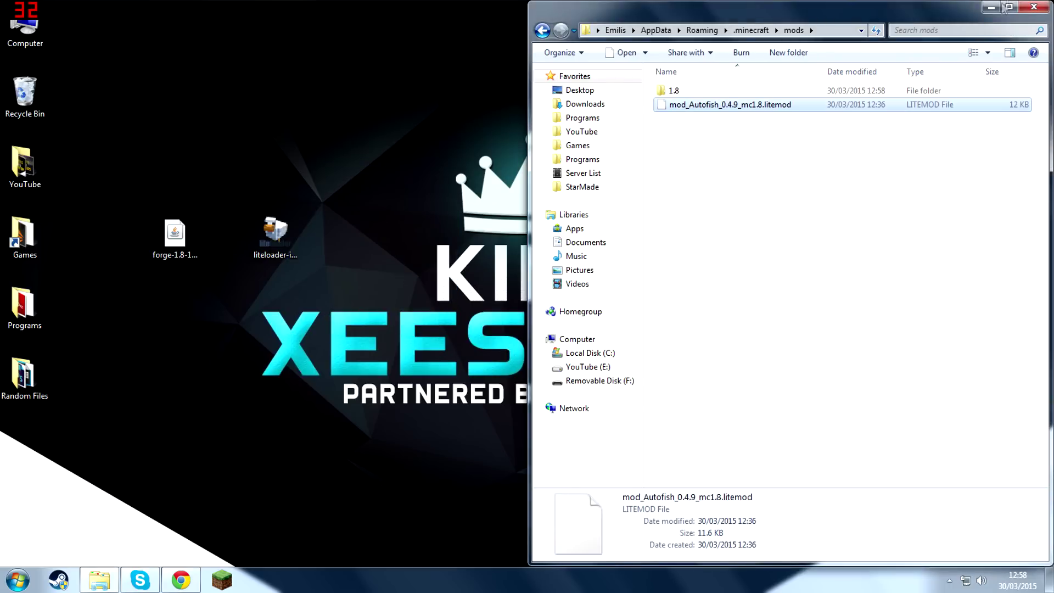
left_click(1033, 7)
Start the game again from the Minecraft Launcher and open its mod list.
left_click(233, 580)
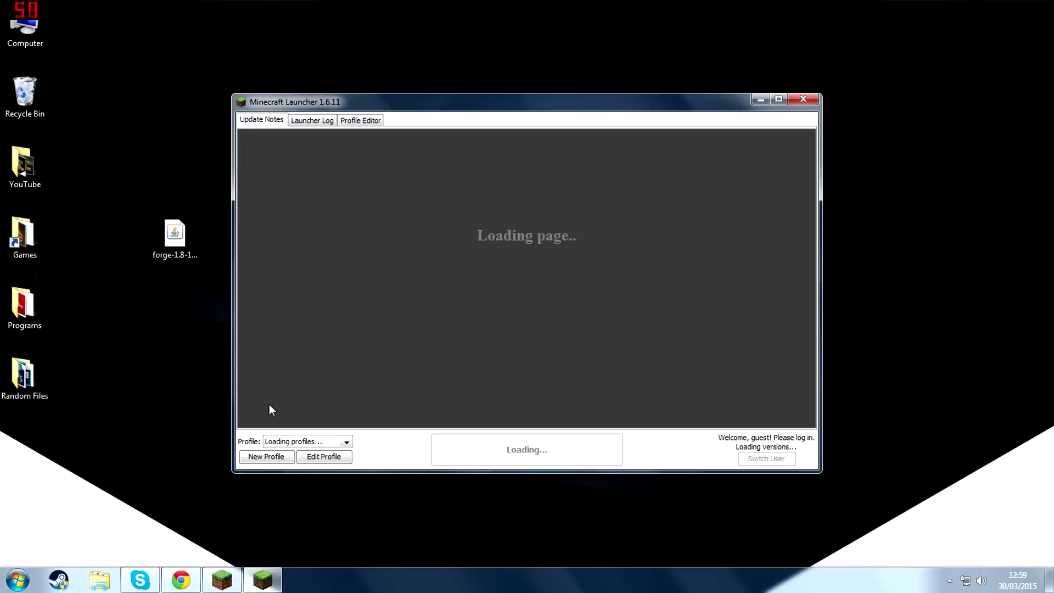
left_click(501, 456)
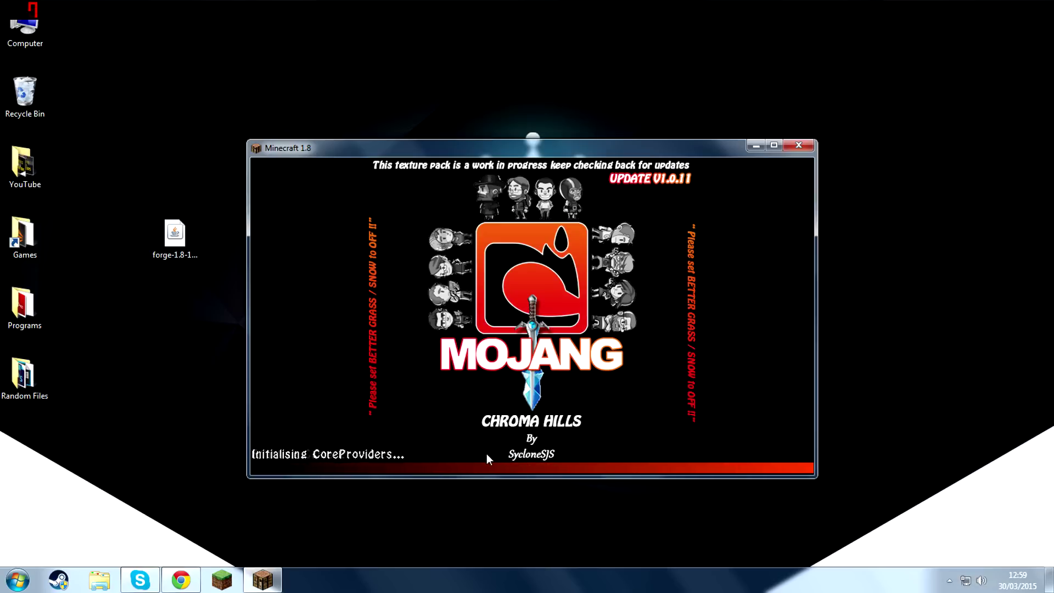
left_click(590, 378)
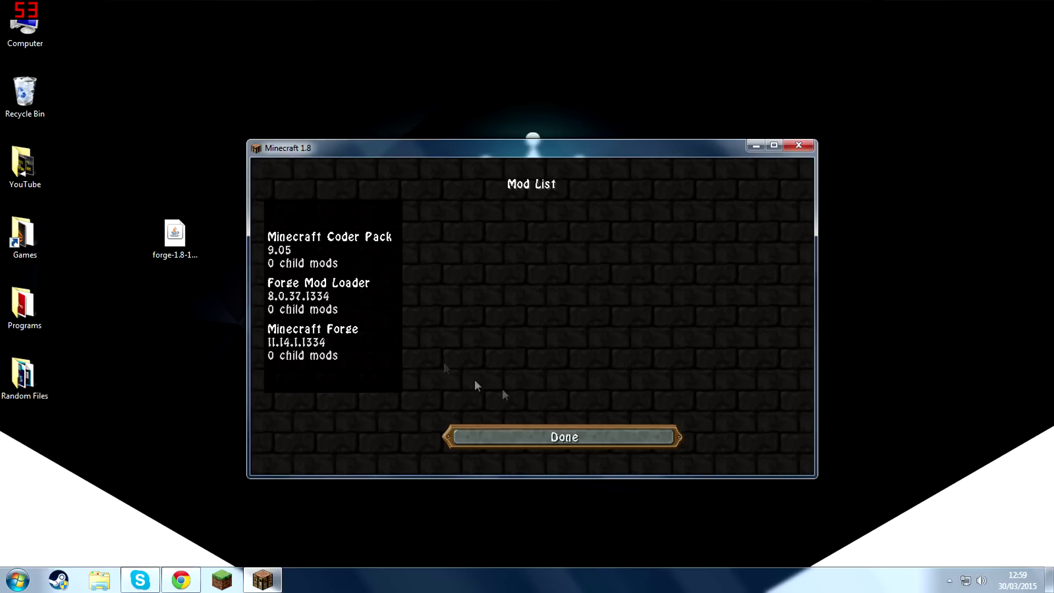
Examine the Minecraft Coder Pack, Forge Mod Loader and Minecraft Forge entries in the mod list and return to the main menu.
left_click(345, 244)
left_click(341, 296)
left_click(337, 341)
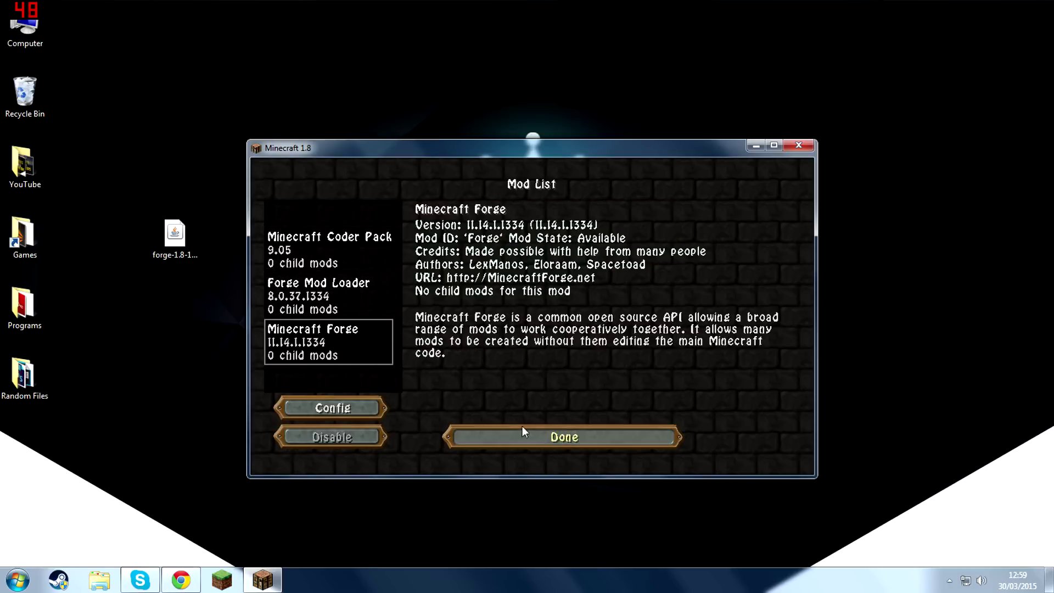
left_click(280, 265)
left_click(307, 296)
left_click(327, 340)
left_click(338, 240)
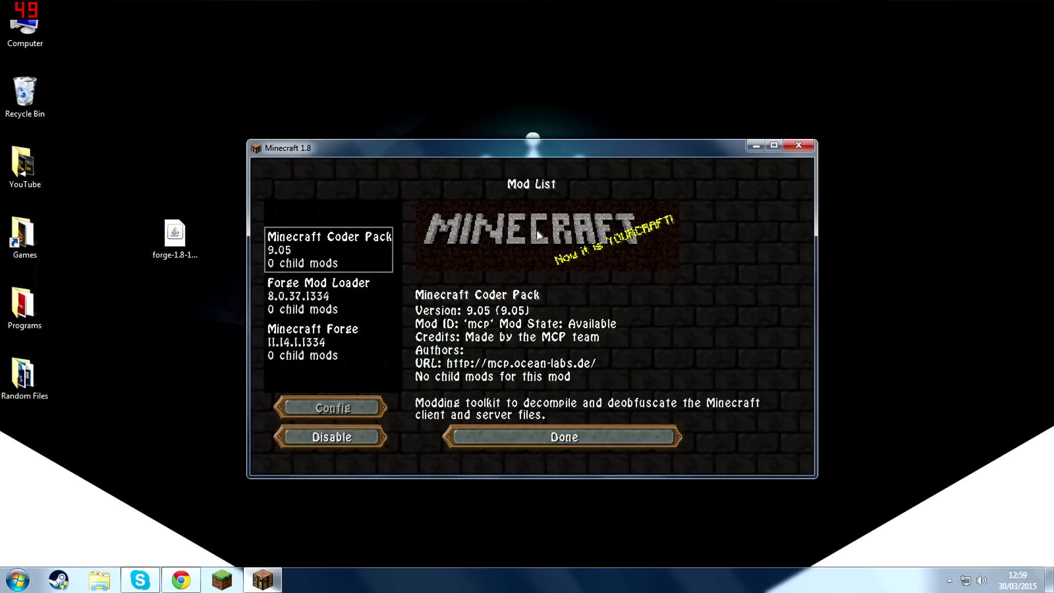
left_click(571, 437)
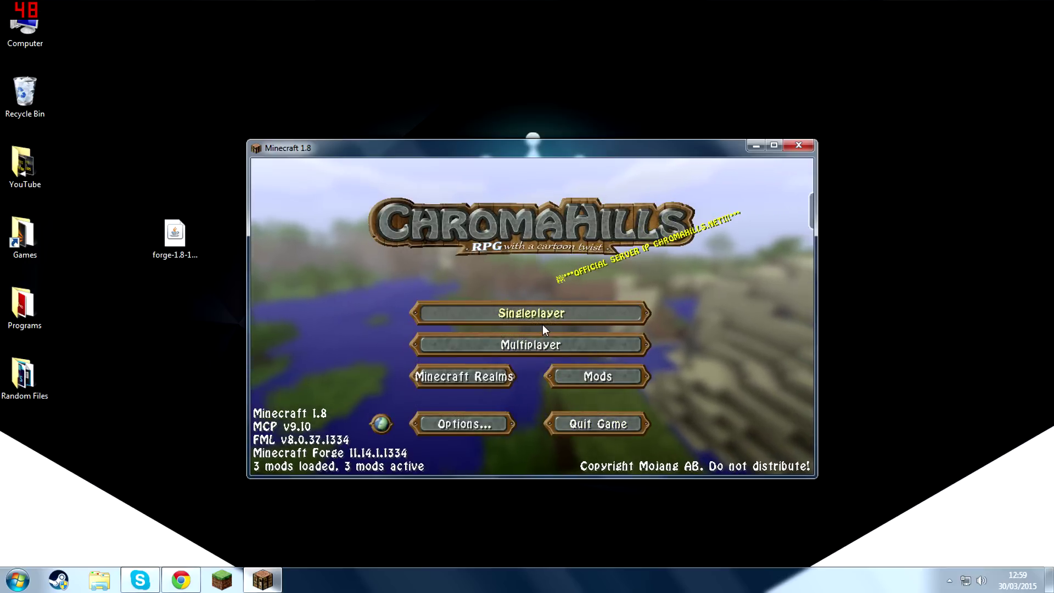
Create a new singleplayer world in Creative mode.
left_click(531, 313)
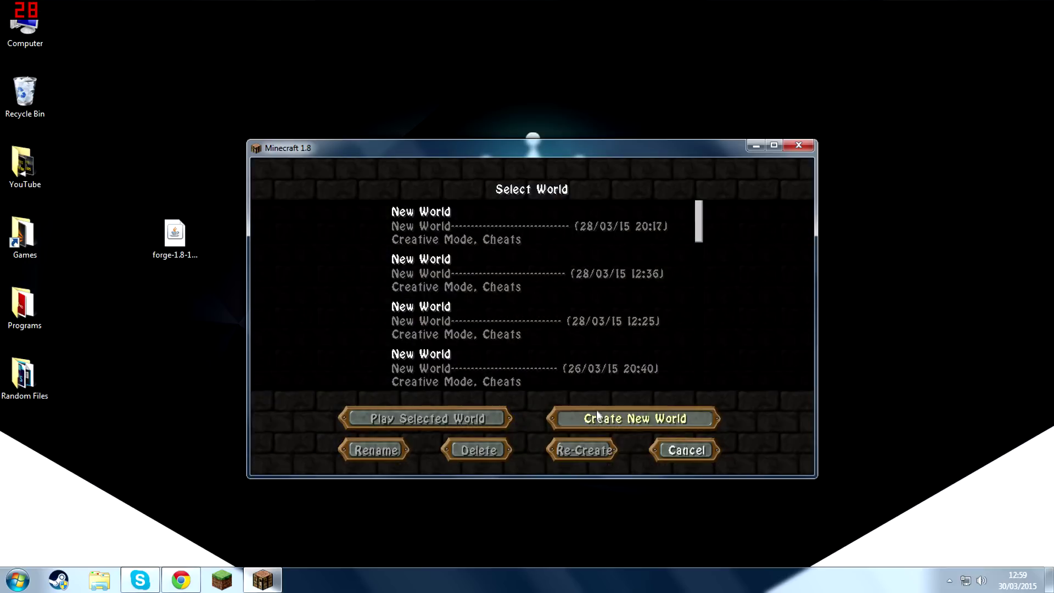
left_click(596, 390)
left_click(513, 323)
left_click(431, 456)
Maximize the game window and fly over the terrain to the river.
key("e")
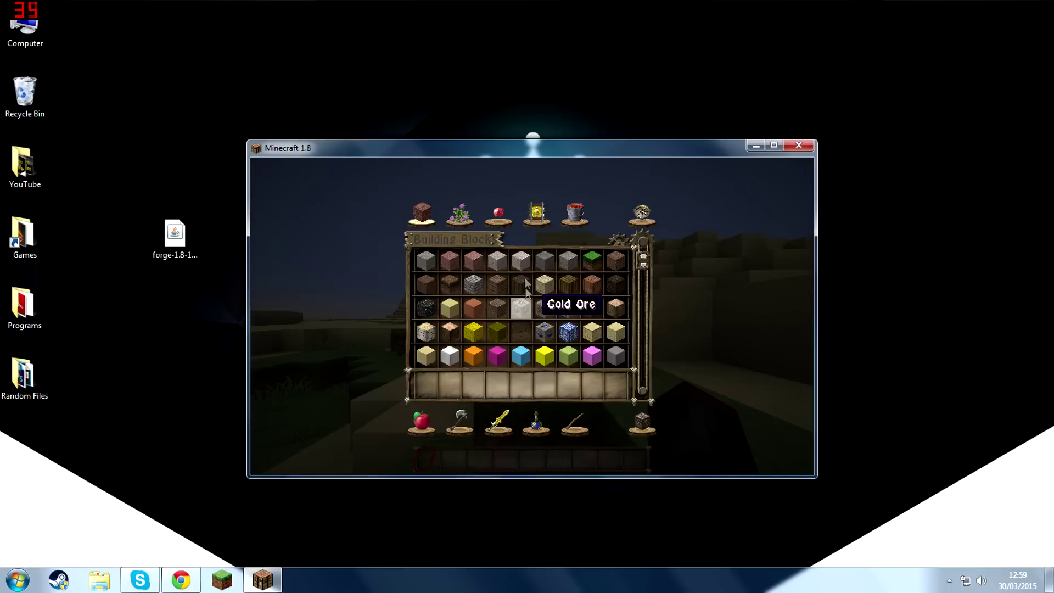
left_click_drag(533, 151, 520, 6)
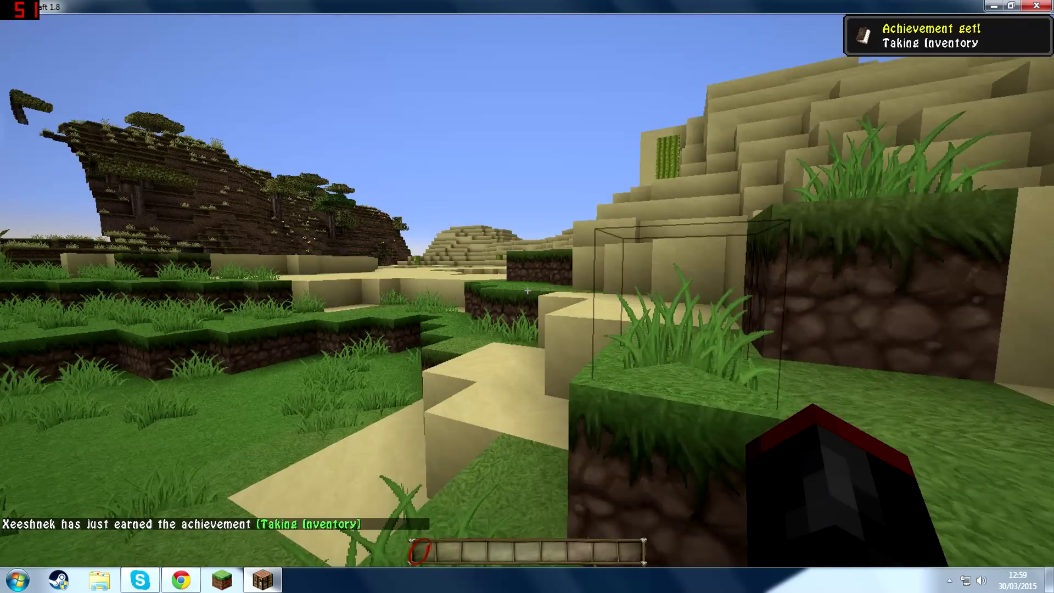
key("space")
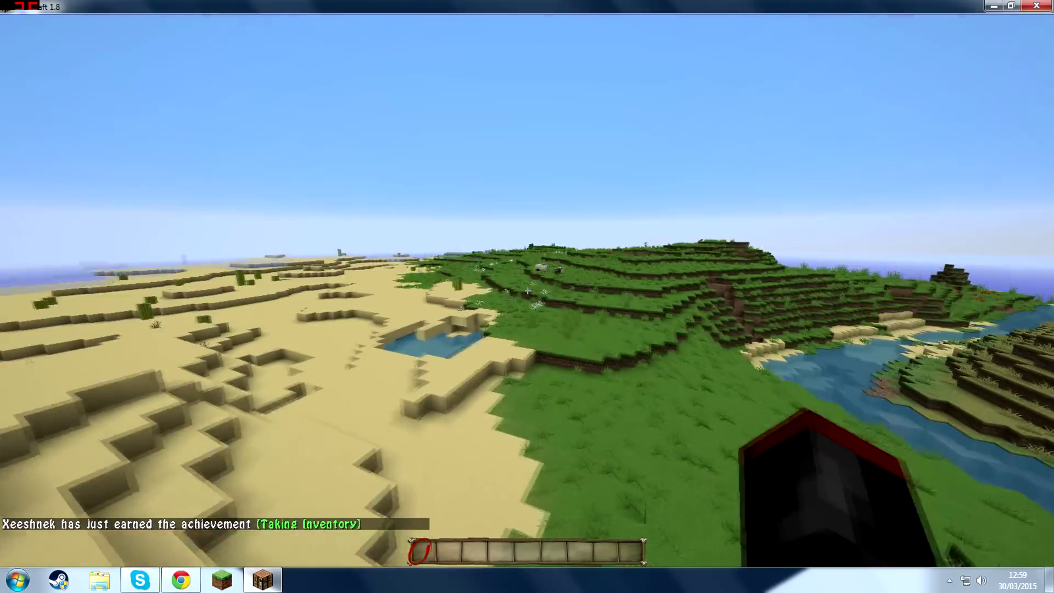
key("w")
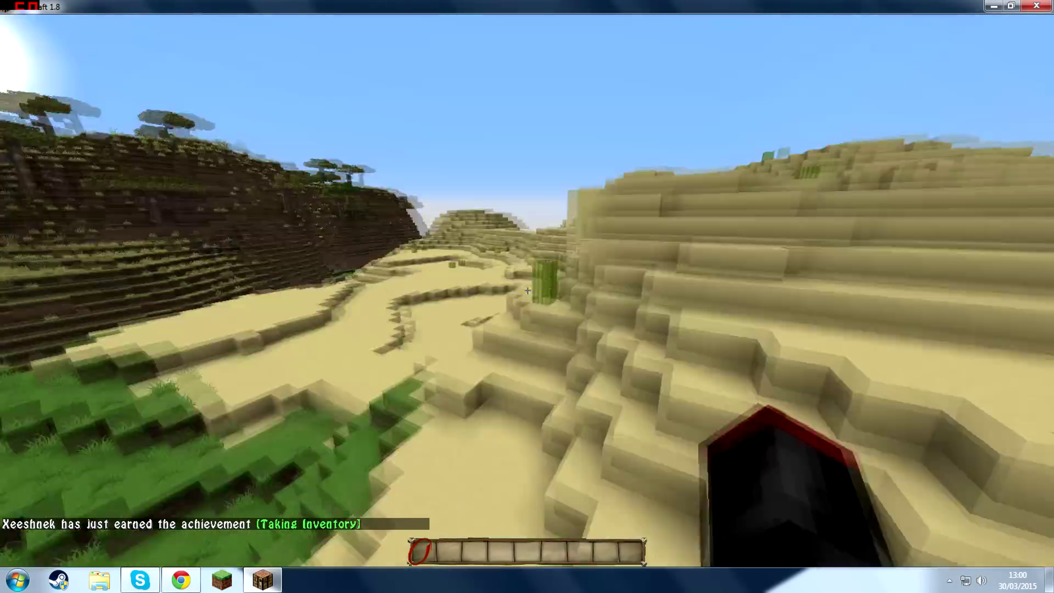
key("w")
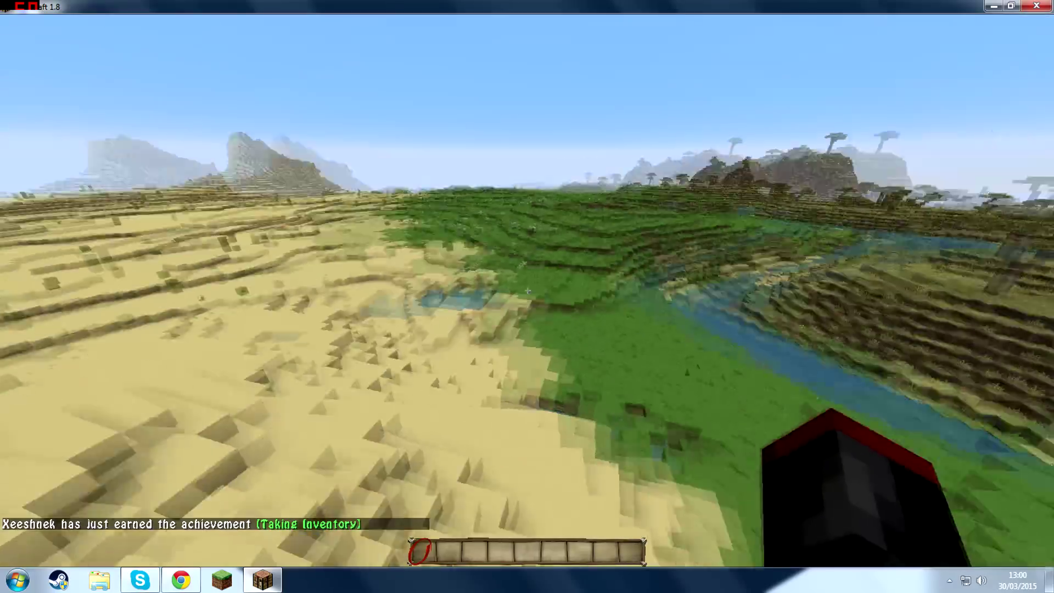
key("w")
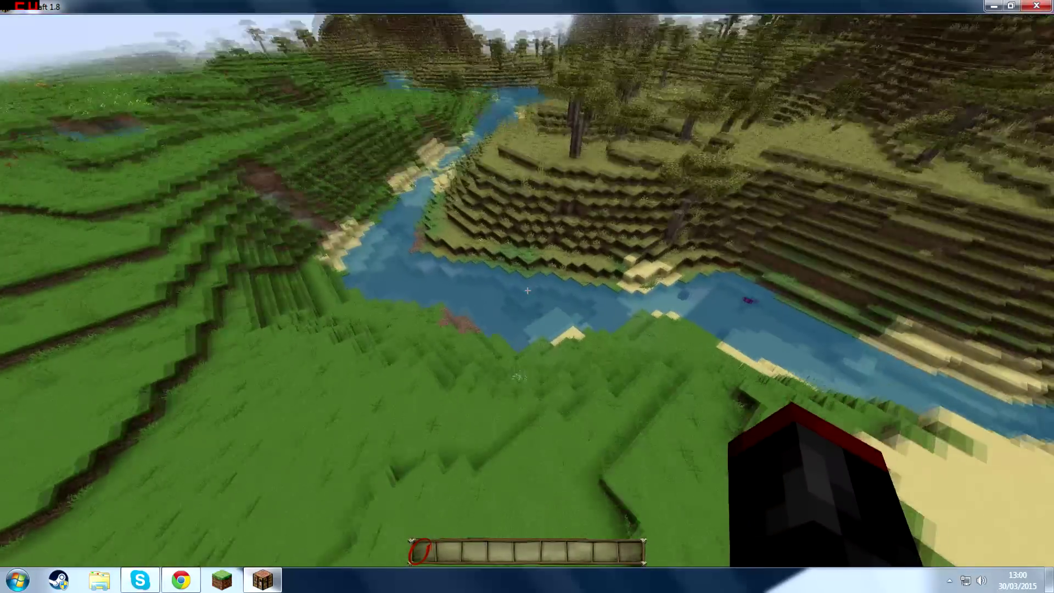
Turn on Enable MultiRod in the Autofish settings and return to the game.
key("o")
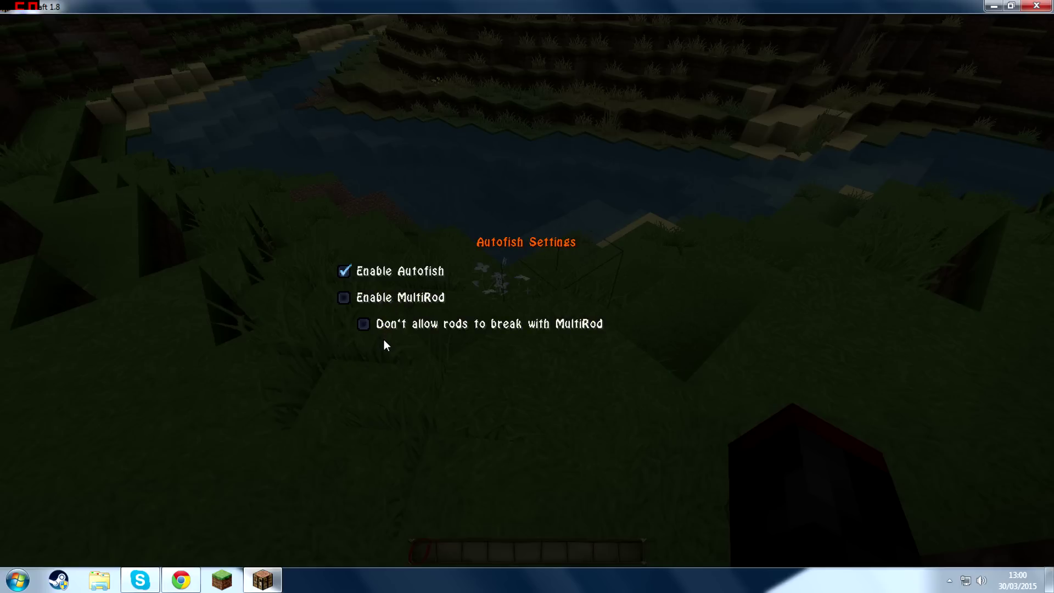
left_click(343, 298)
key("Escape")
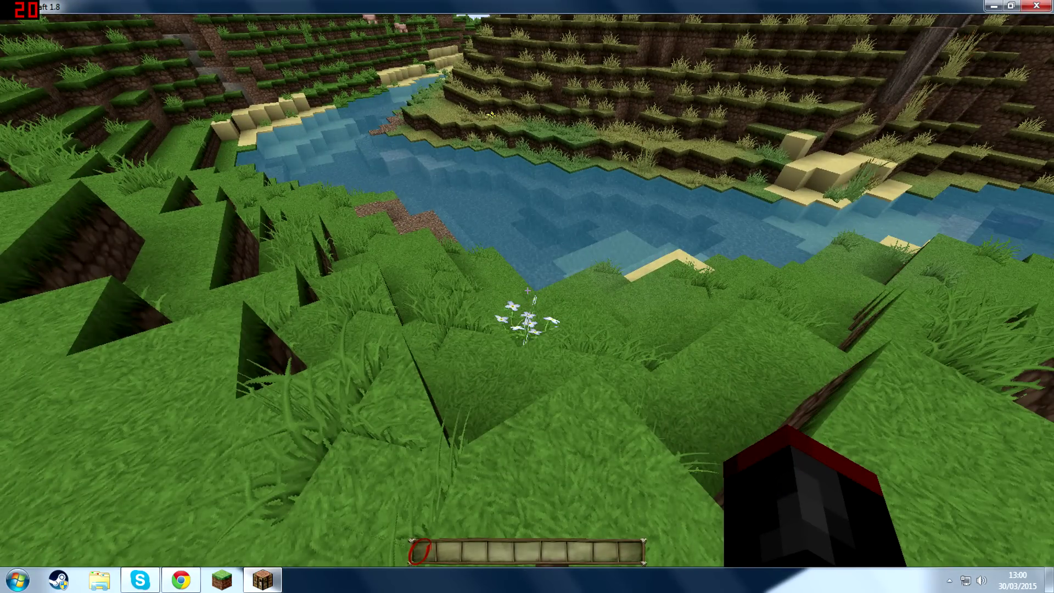
Go to the river's edge and put a fishing rod from the Tools category into the middle hotbar slot.
key("w")
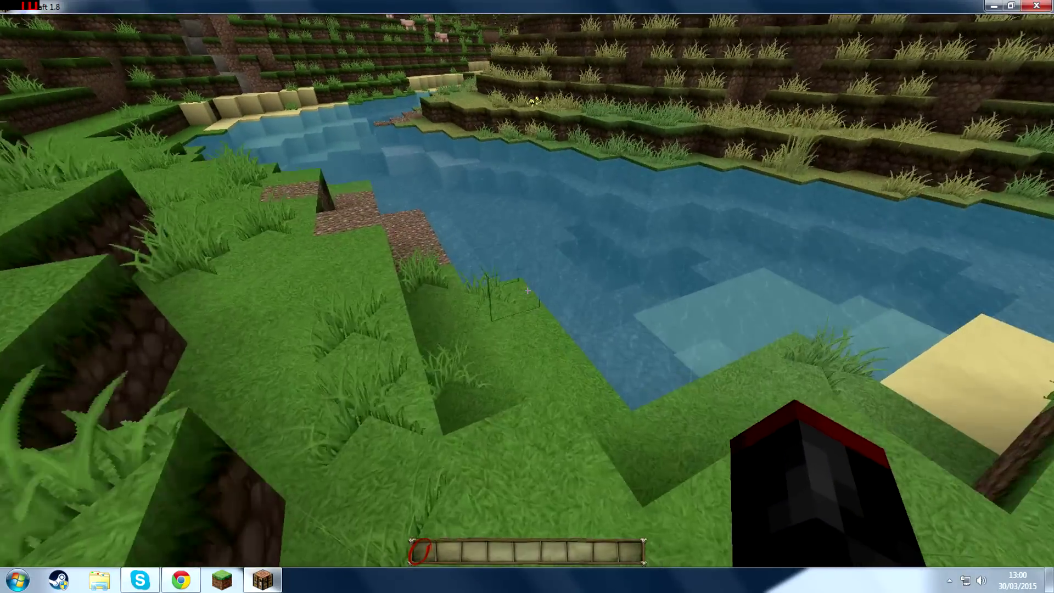
key("w")
key("w")
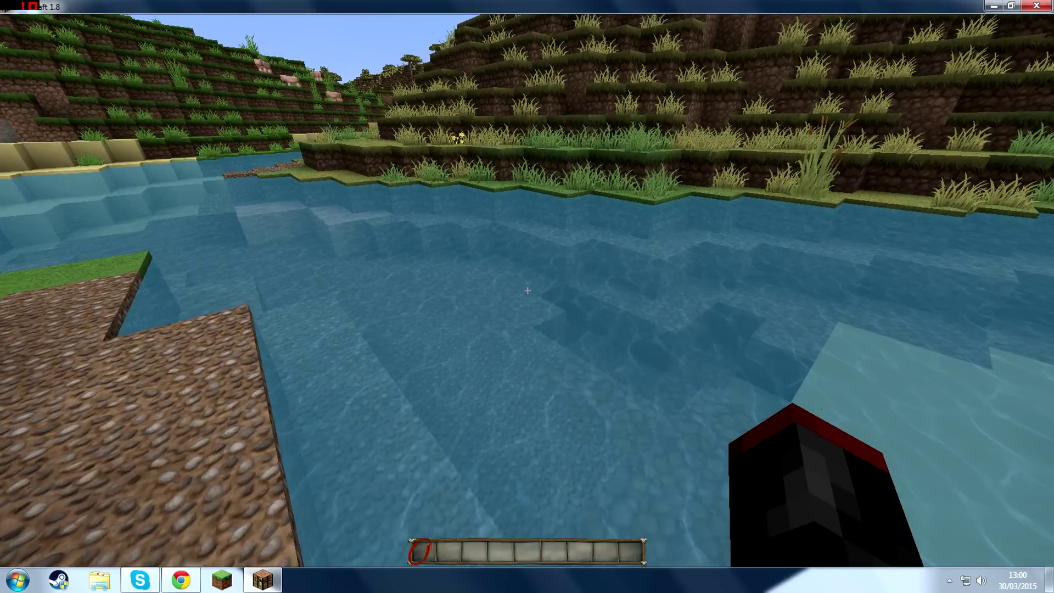
key("e")
left_click(568, 394)
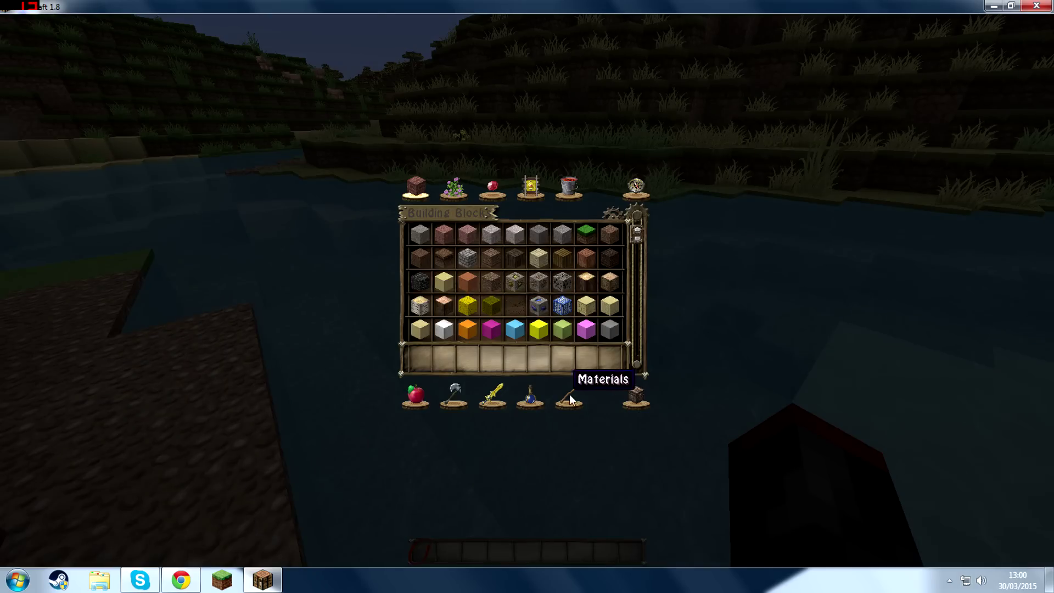
left_click(530, 394)
left_click(492, 394)
left_click(454, 394)
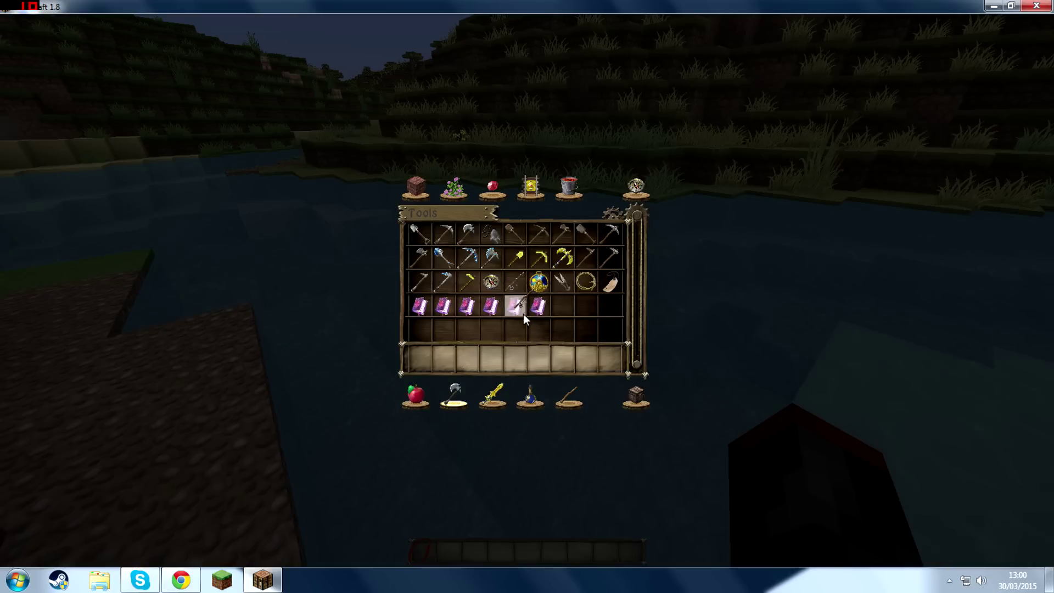
left_click(515, 352)
key("e")
Equip the fishing rod, cast it into the river to test Autofish, and switch to the empty hotbar slot beside the rod.
scroll(526, 290, "down", 5)
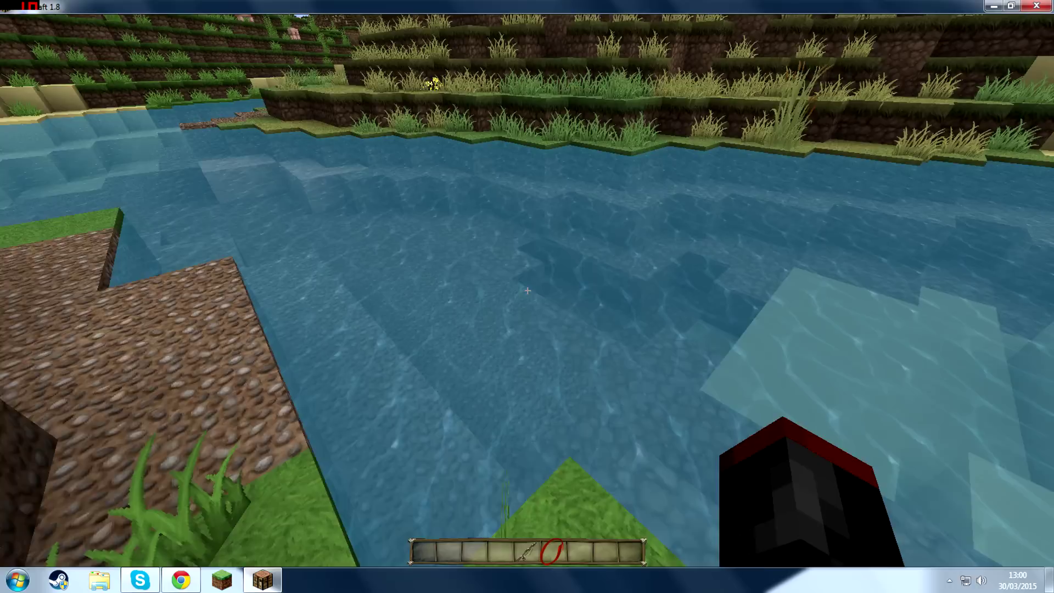
scroll(526, 290, "up", 1)
right_click(526, 290)
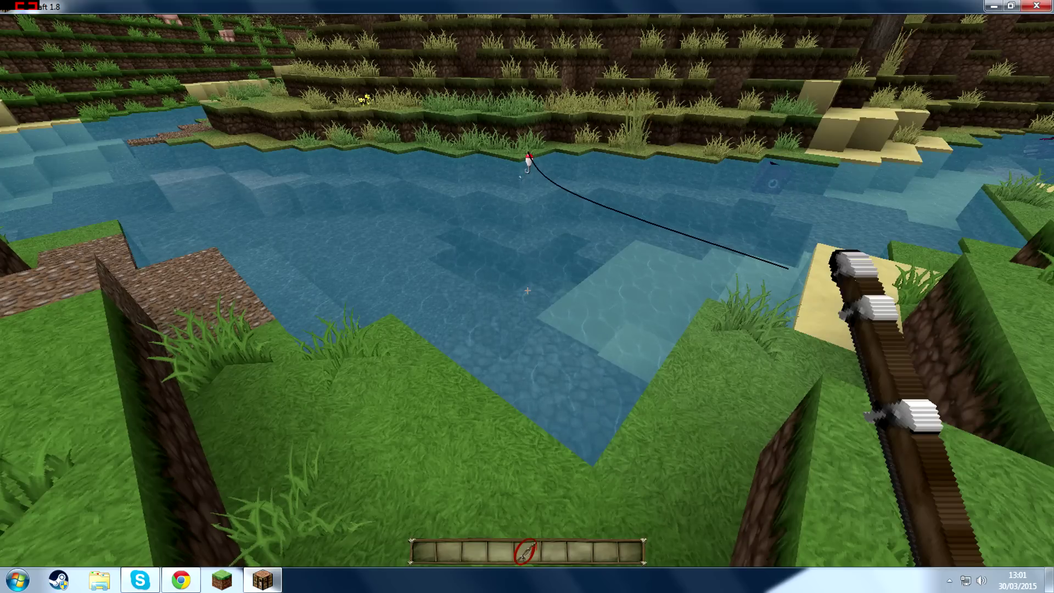
right_click(527, 290)
right_click(527, 290)
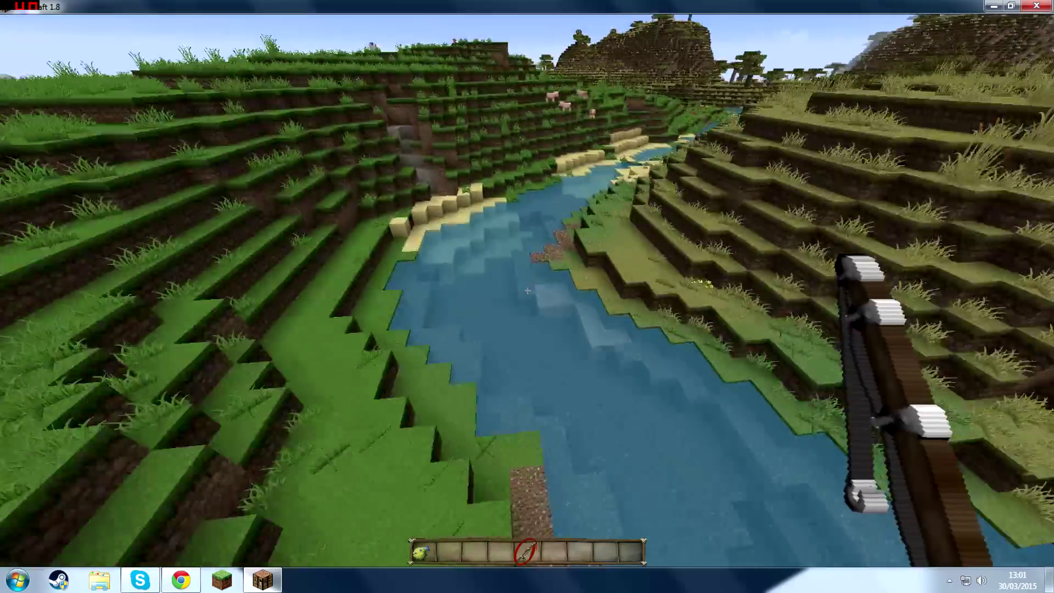
scroll(527, 290, "down", 1)
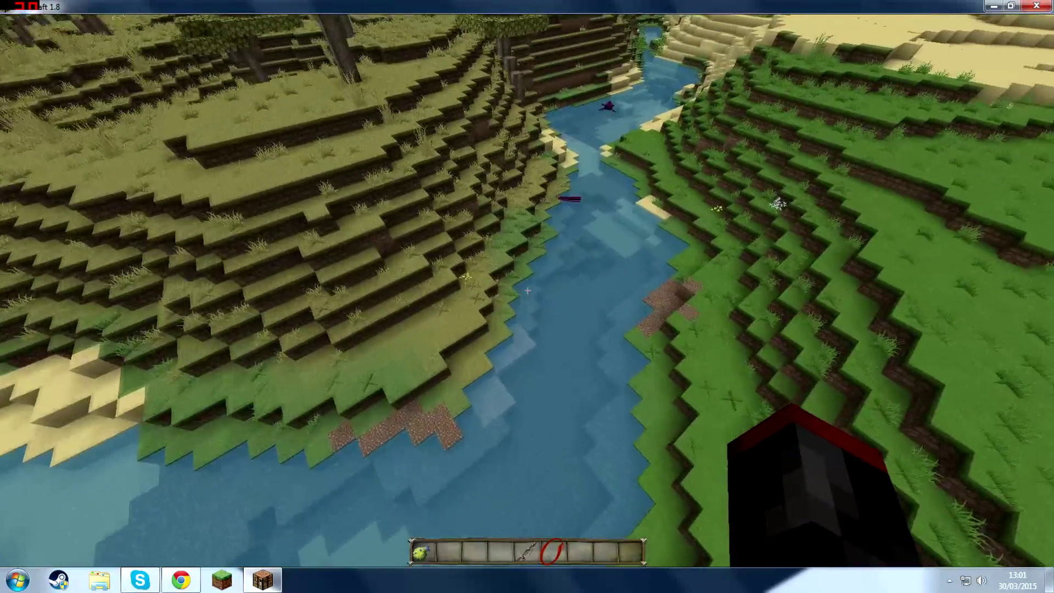